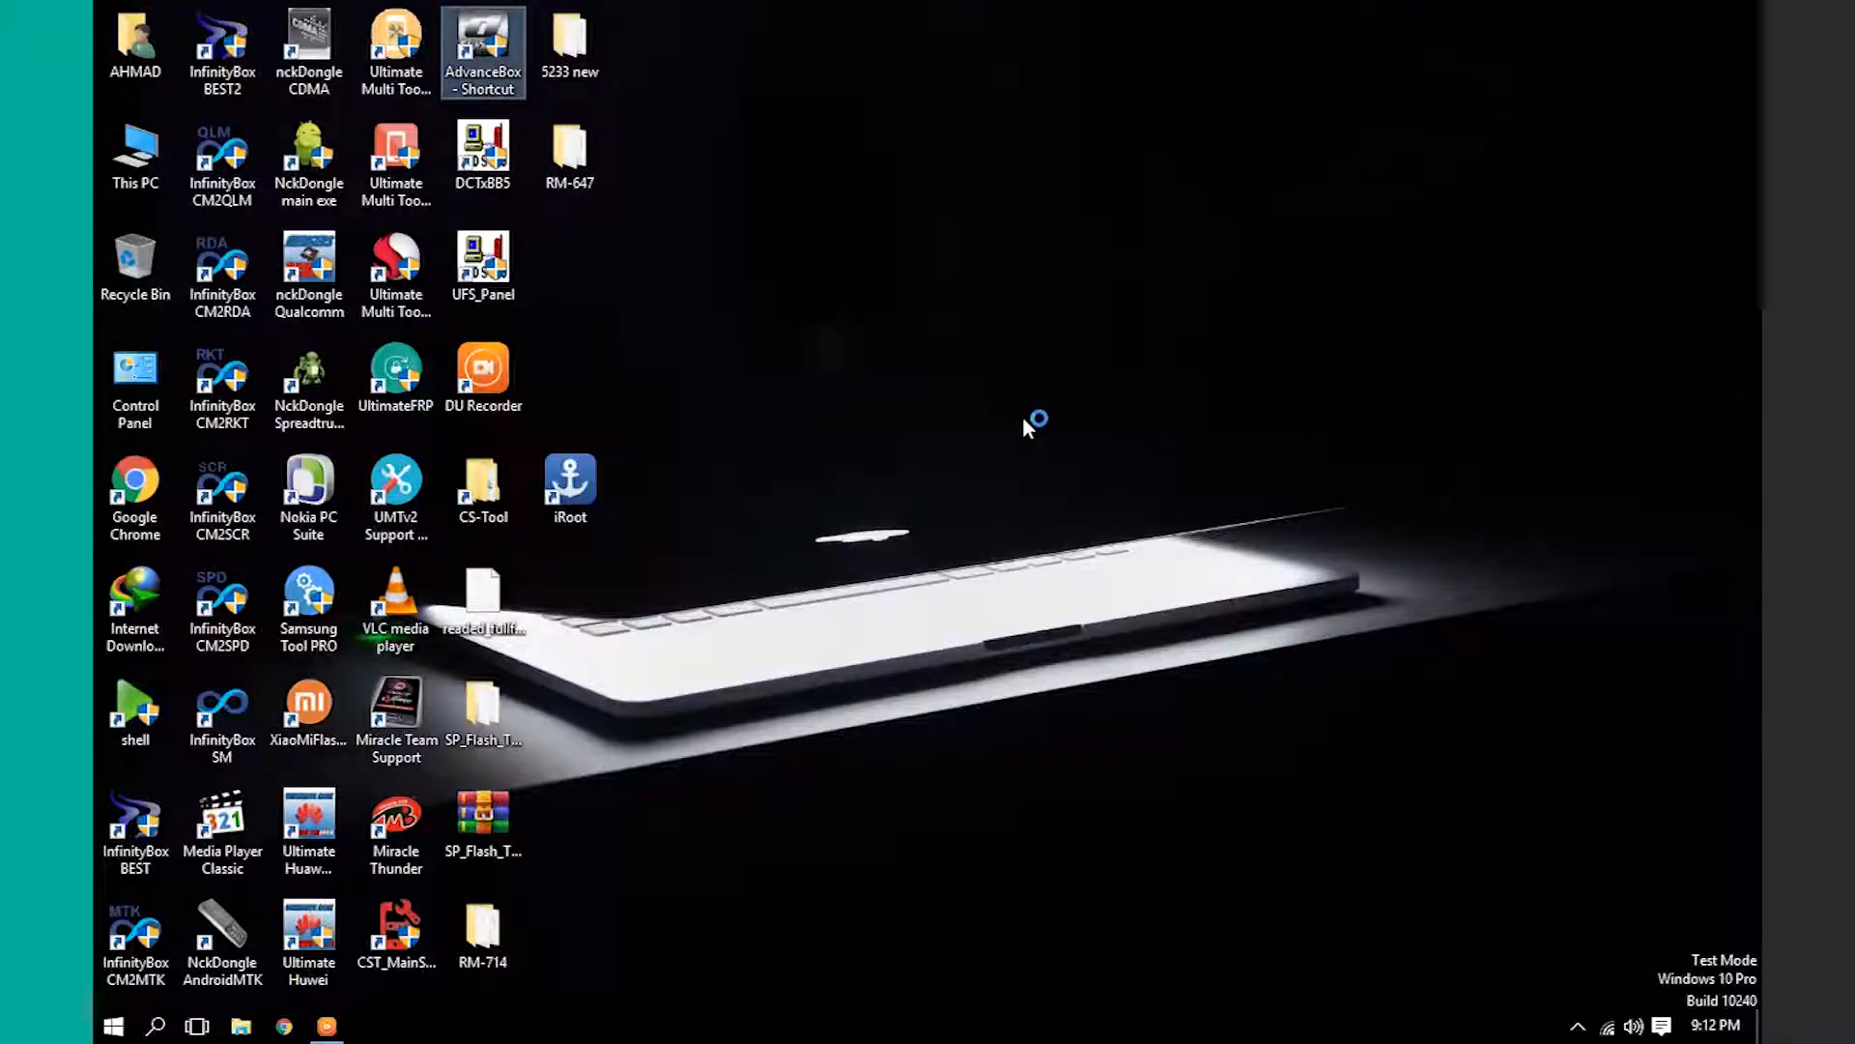
right_click(1021, 215)
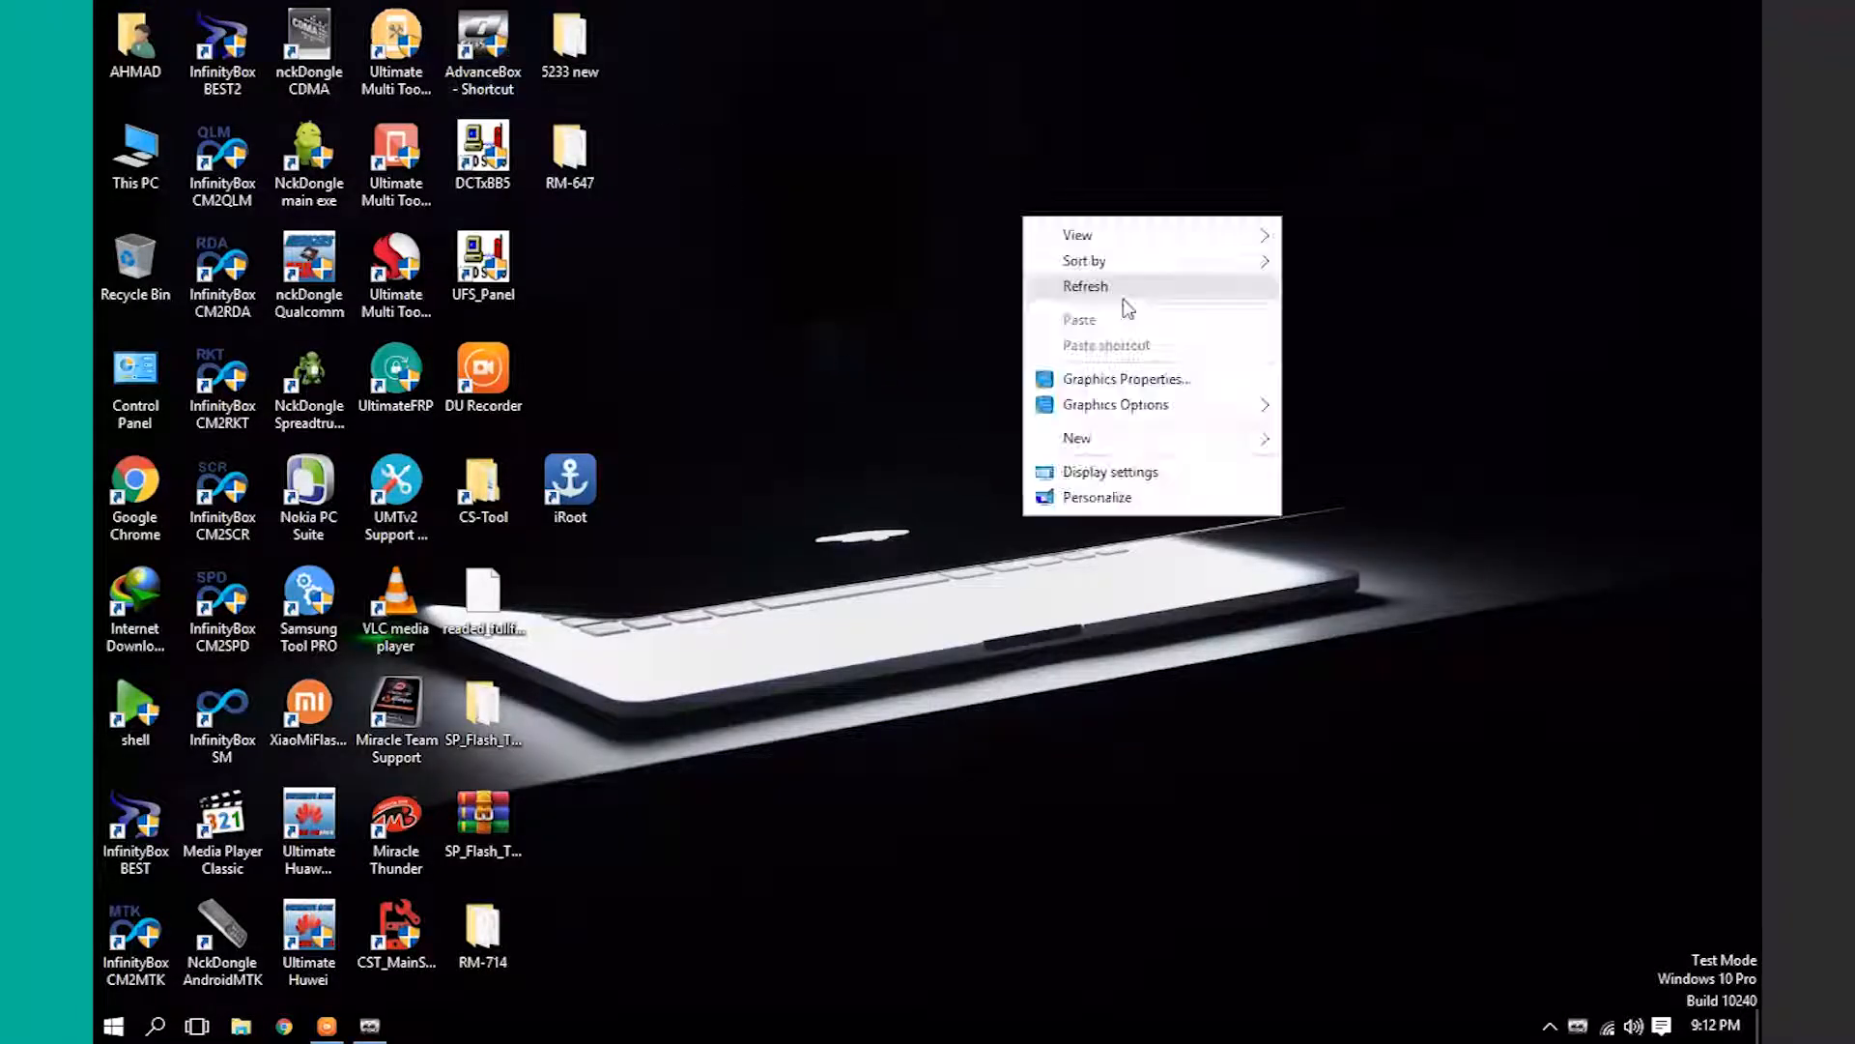
click(1075, 286)
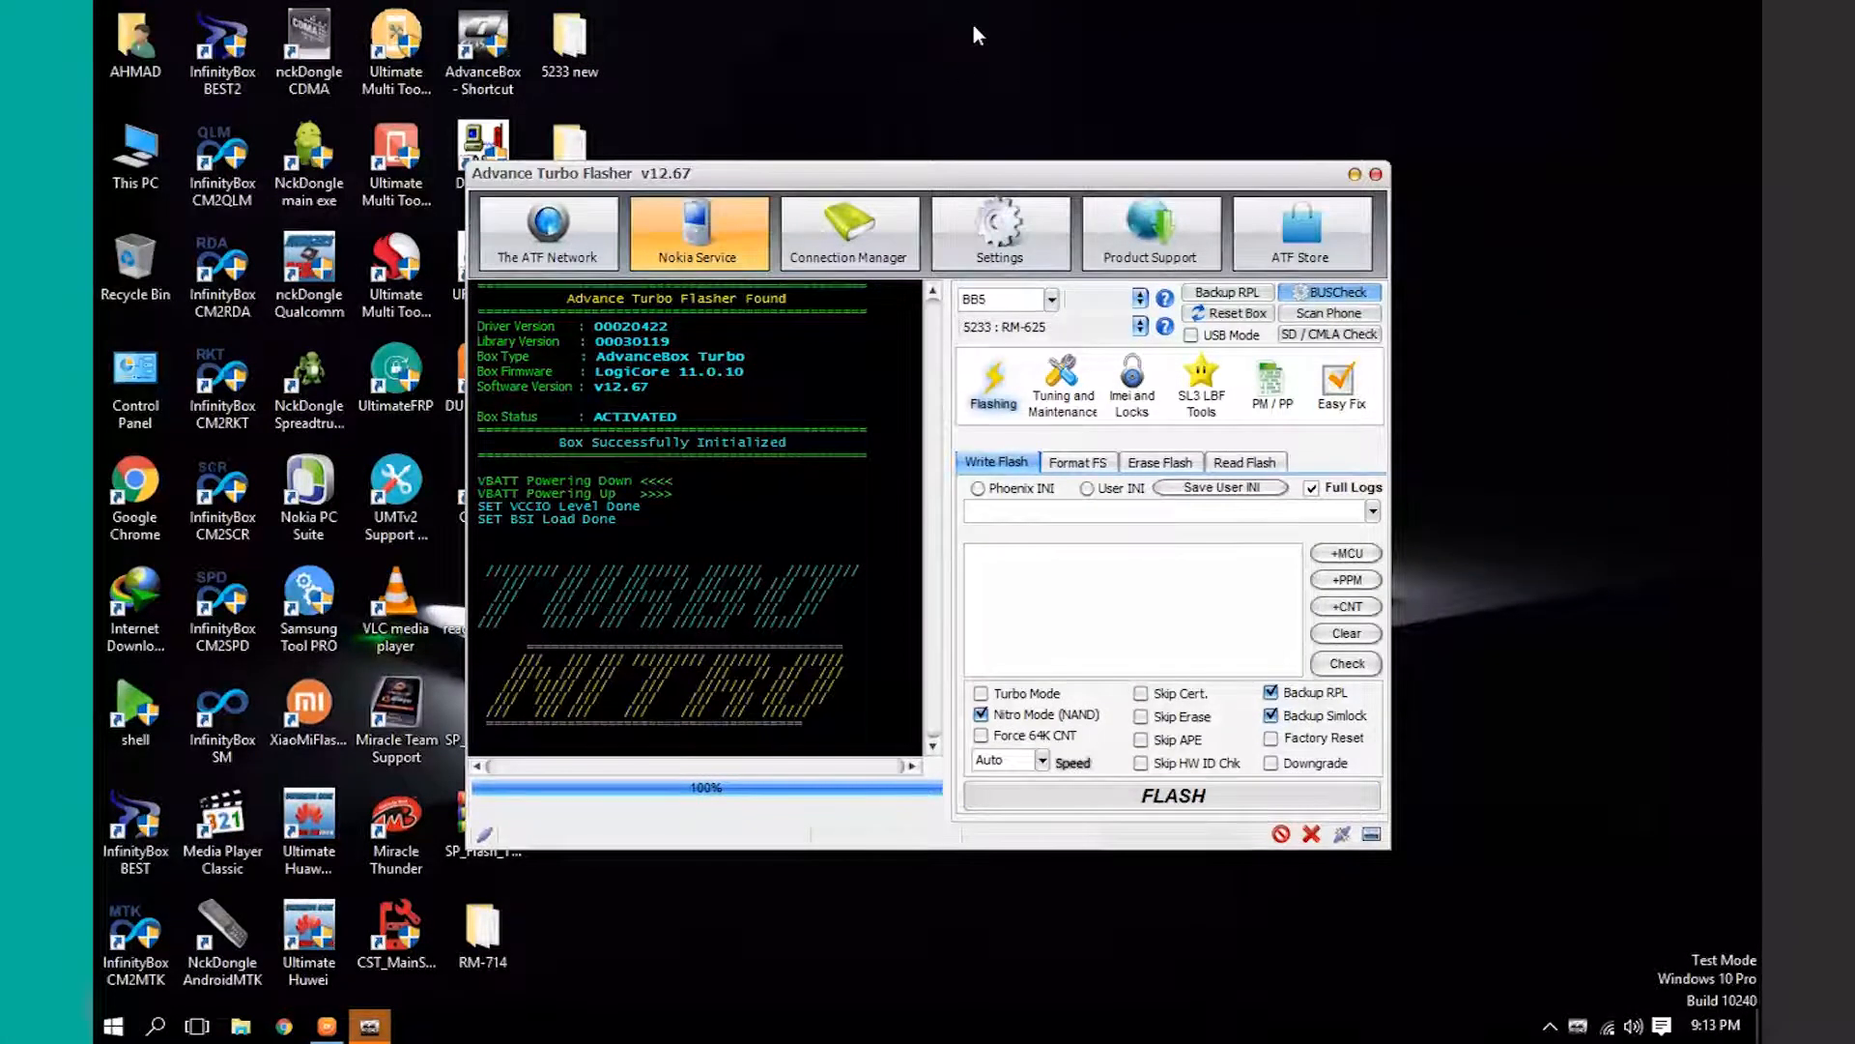
Set the phone platform to DCT4 and choose the 1112 : RH-93 model for Nokia service
drag(1050, 178, 1281, 199)
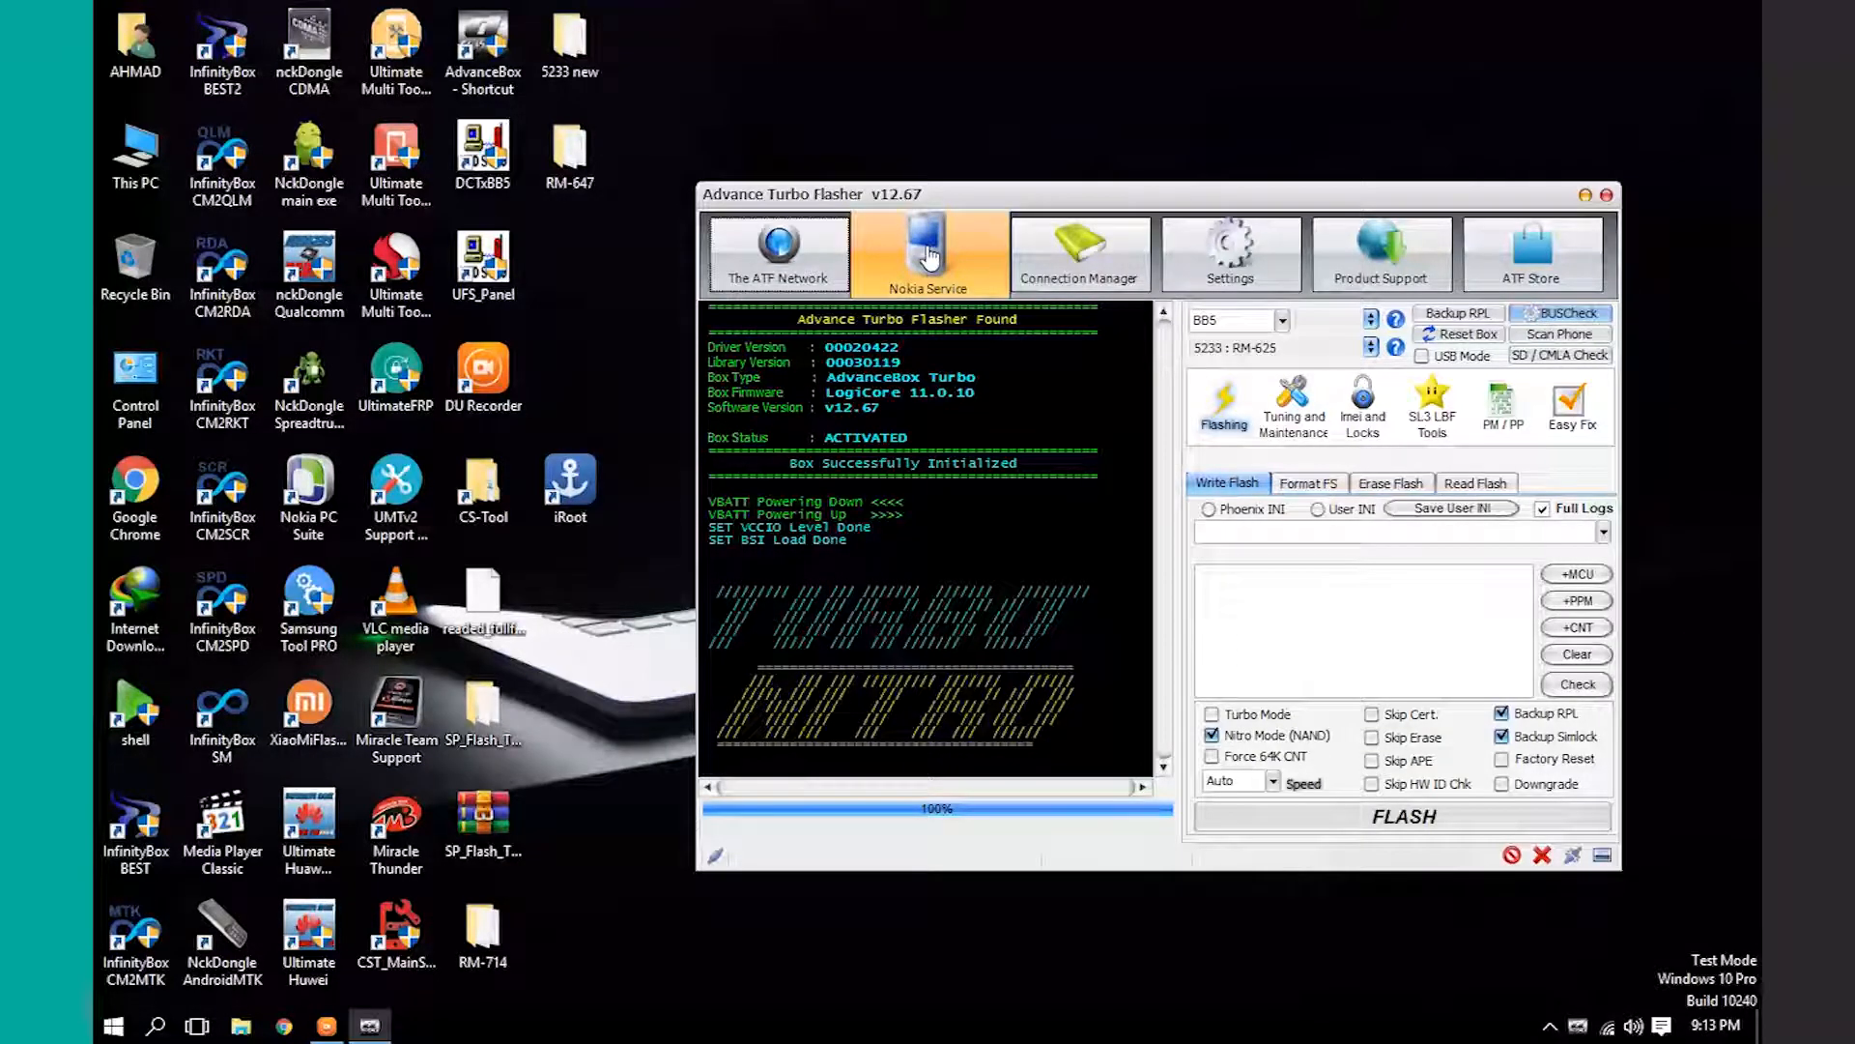
click(1281, 322)
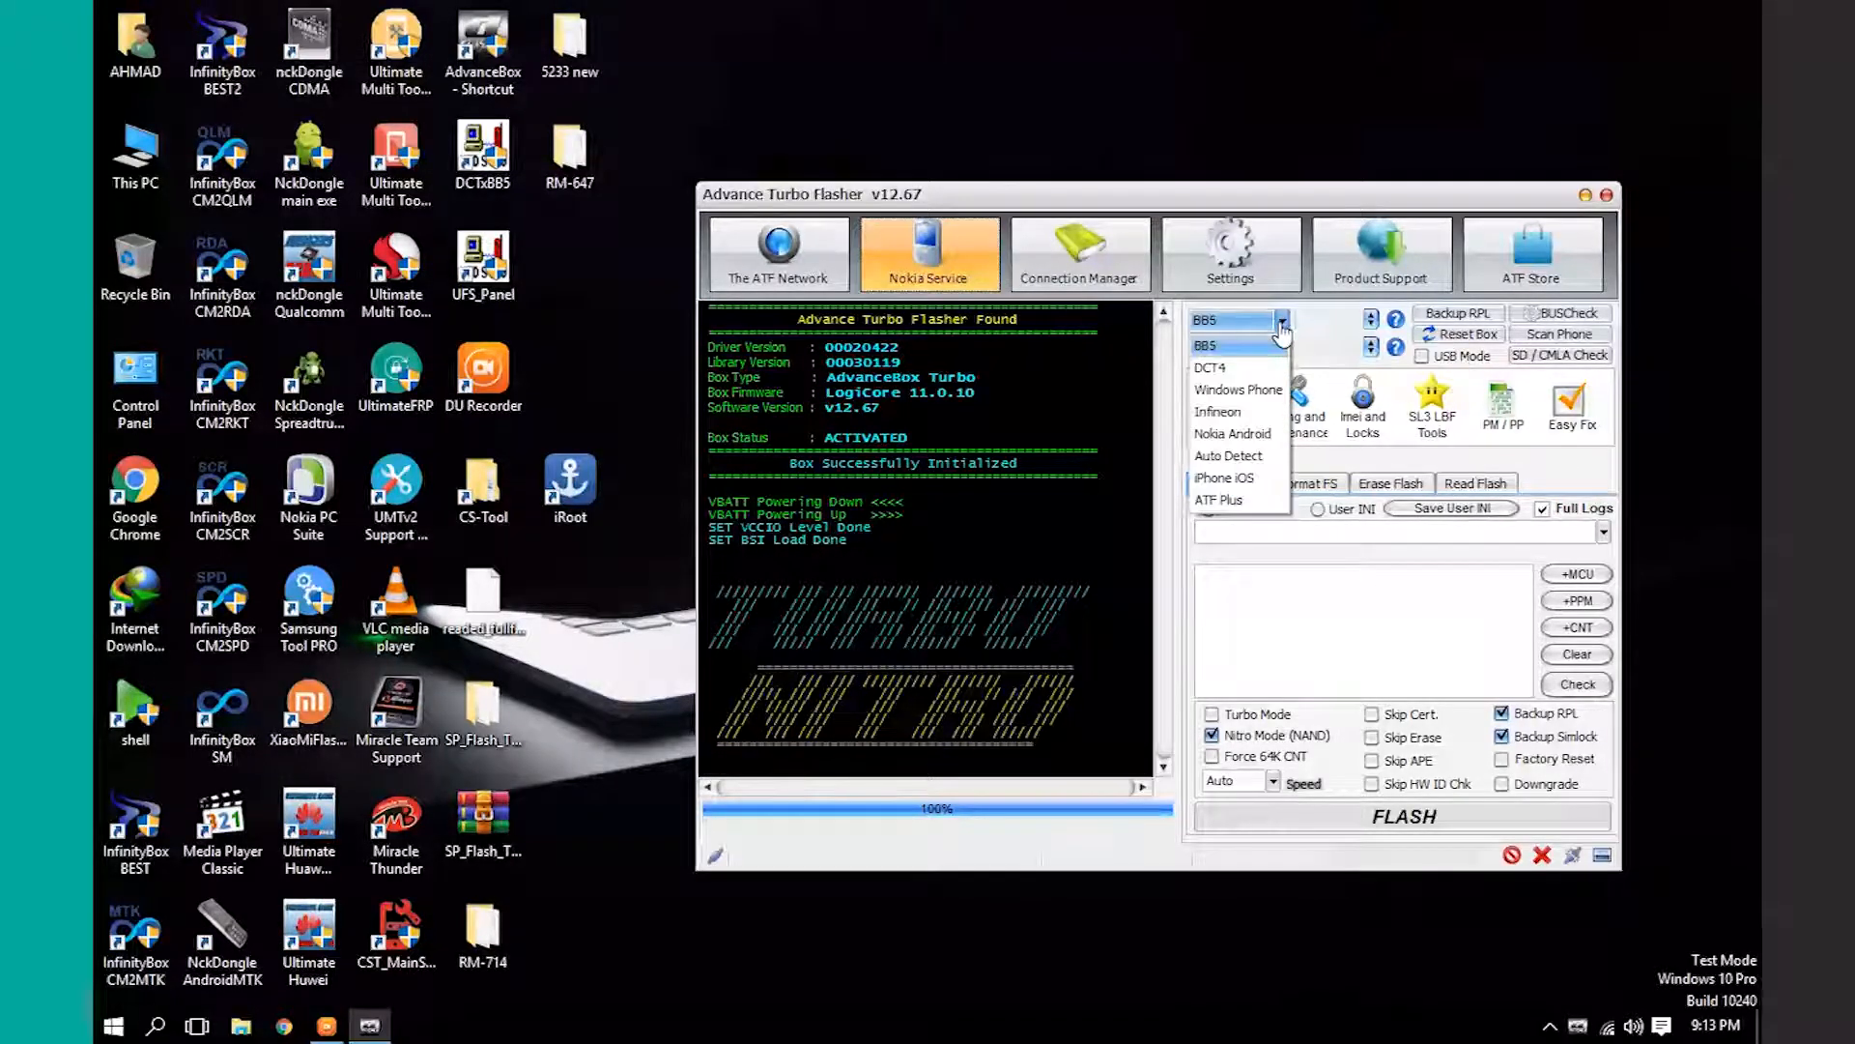
click(1227, 368)
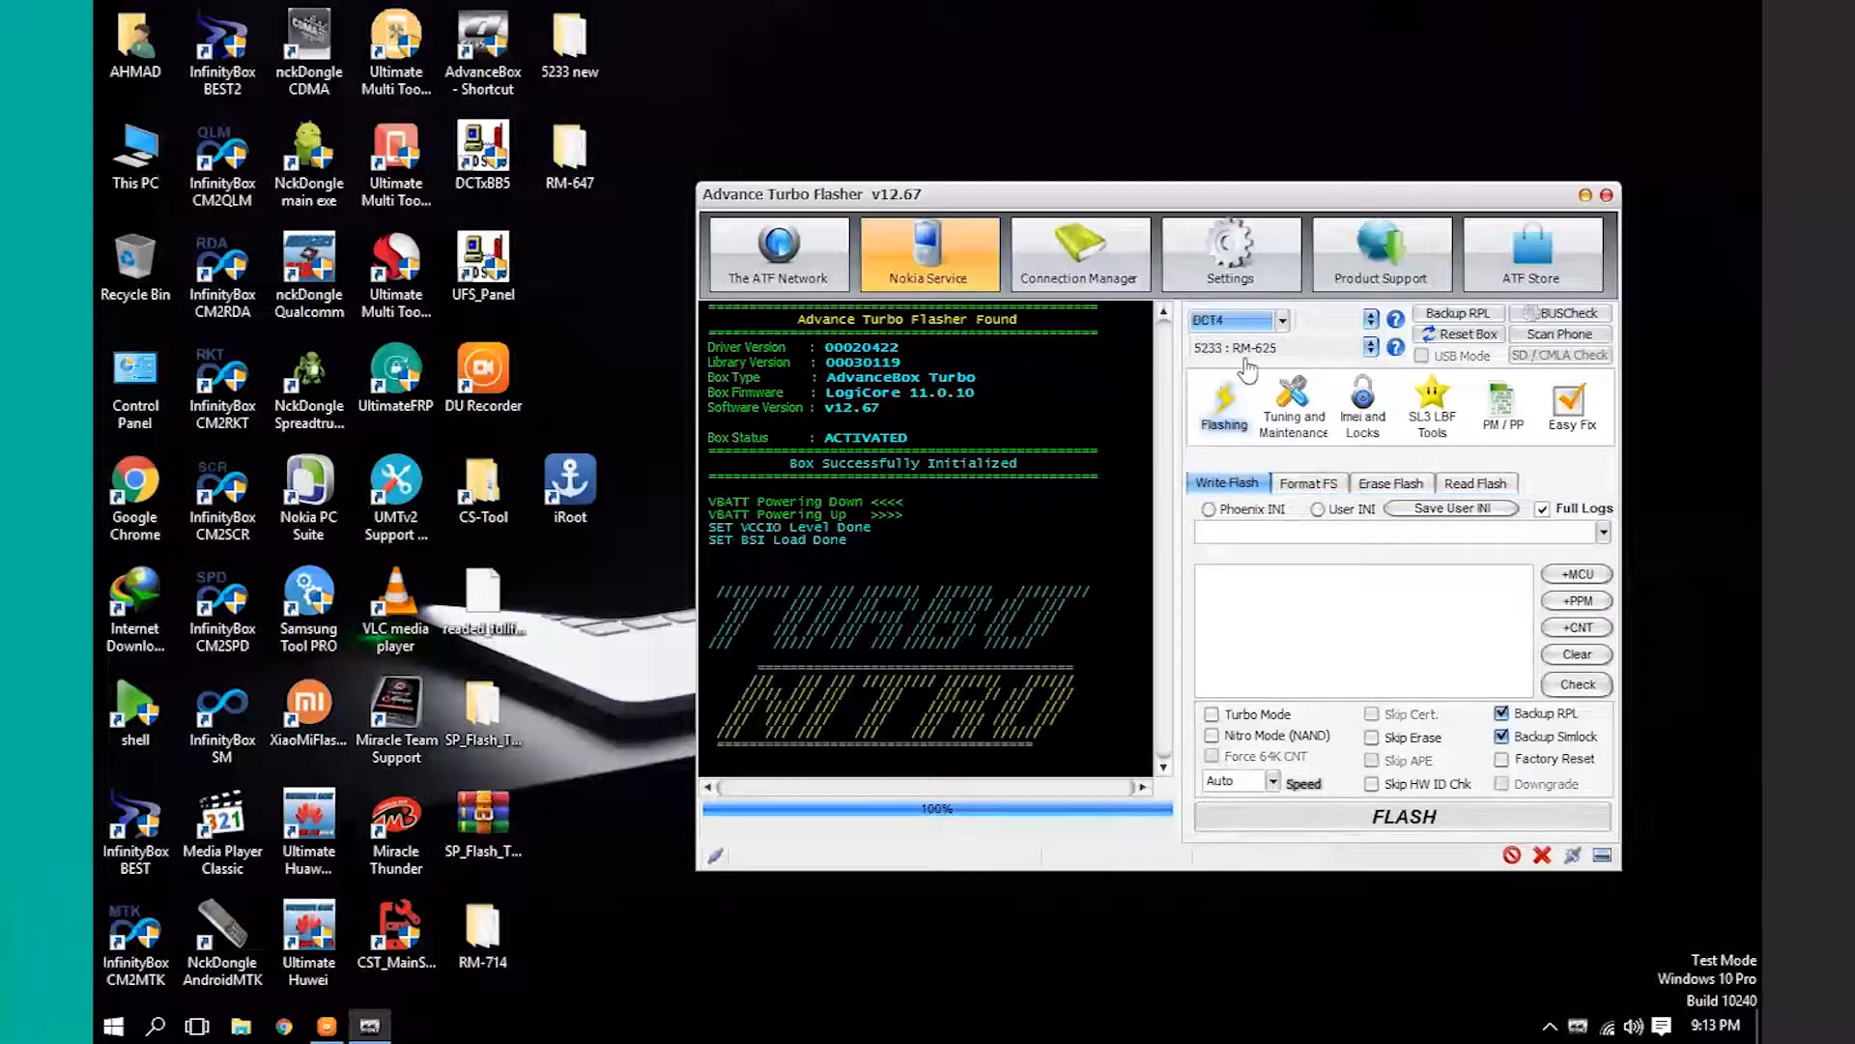
click(1370, 348)
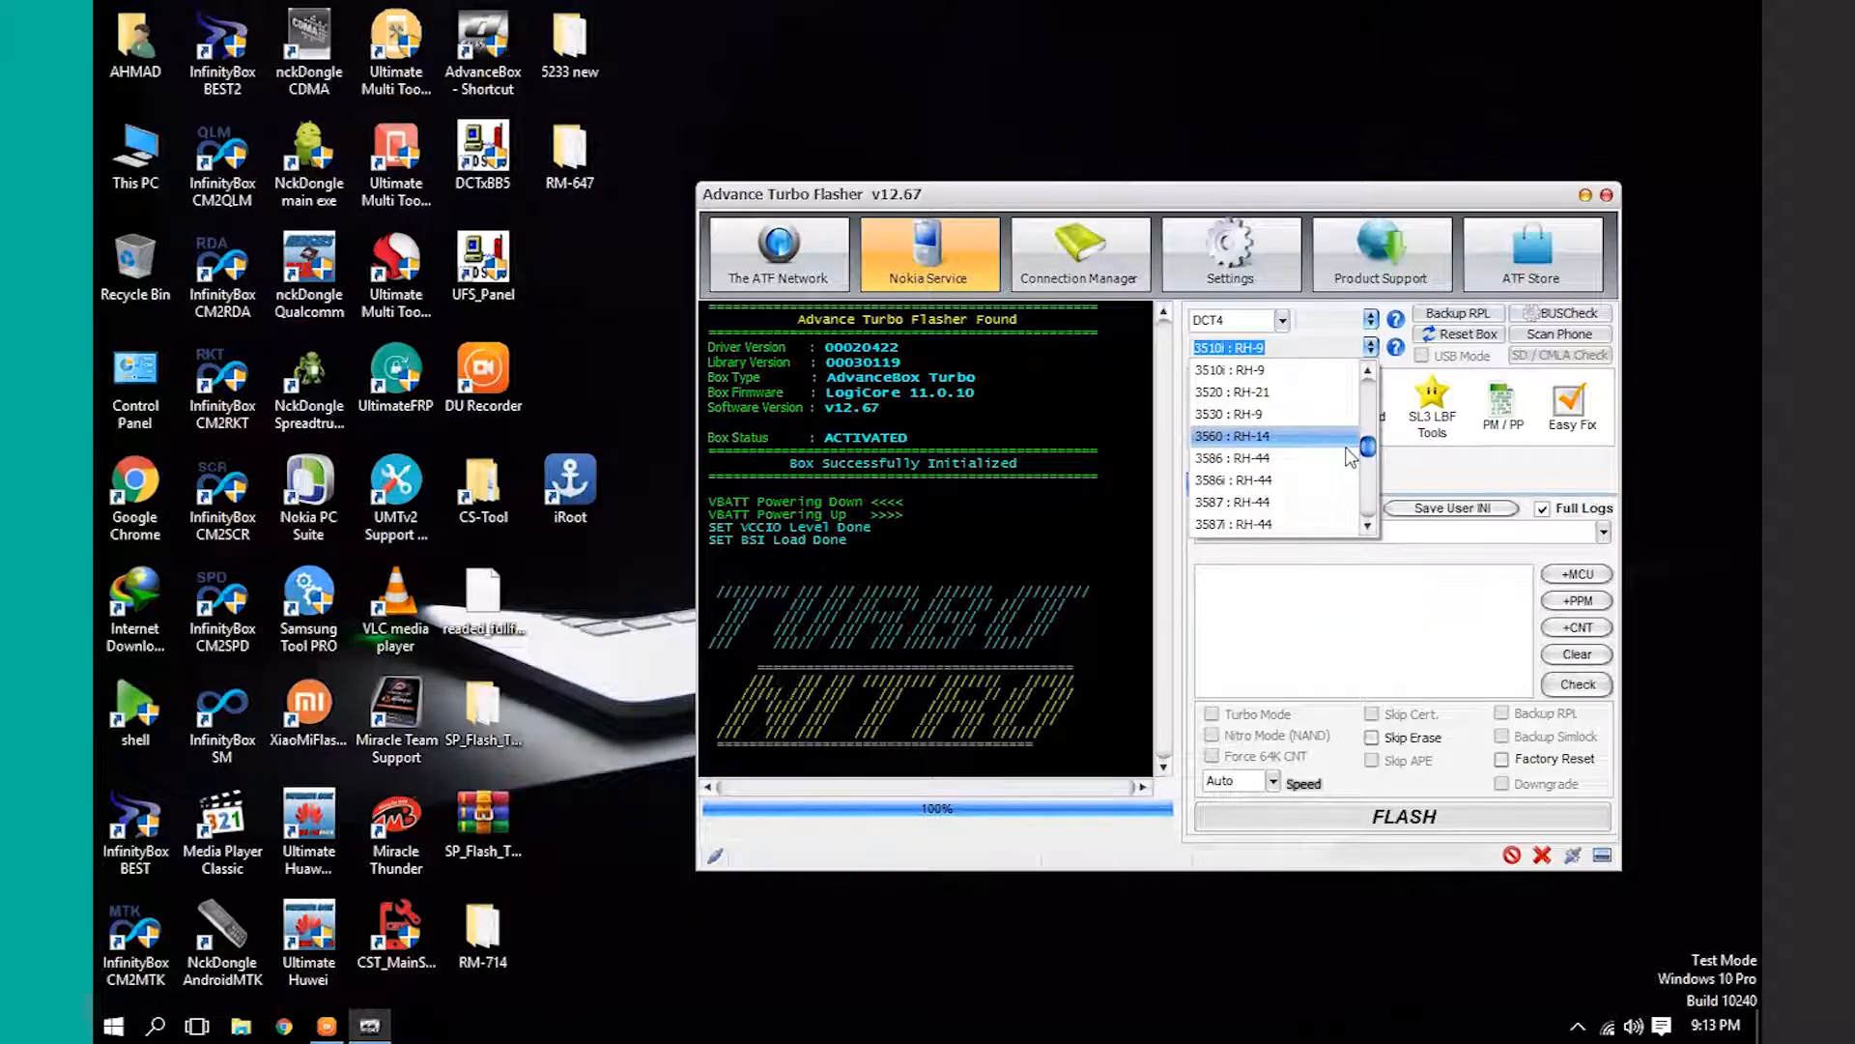
drag(1367, 447, 1371, 391)
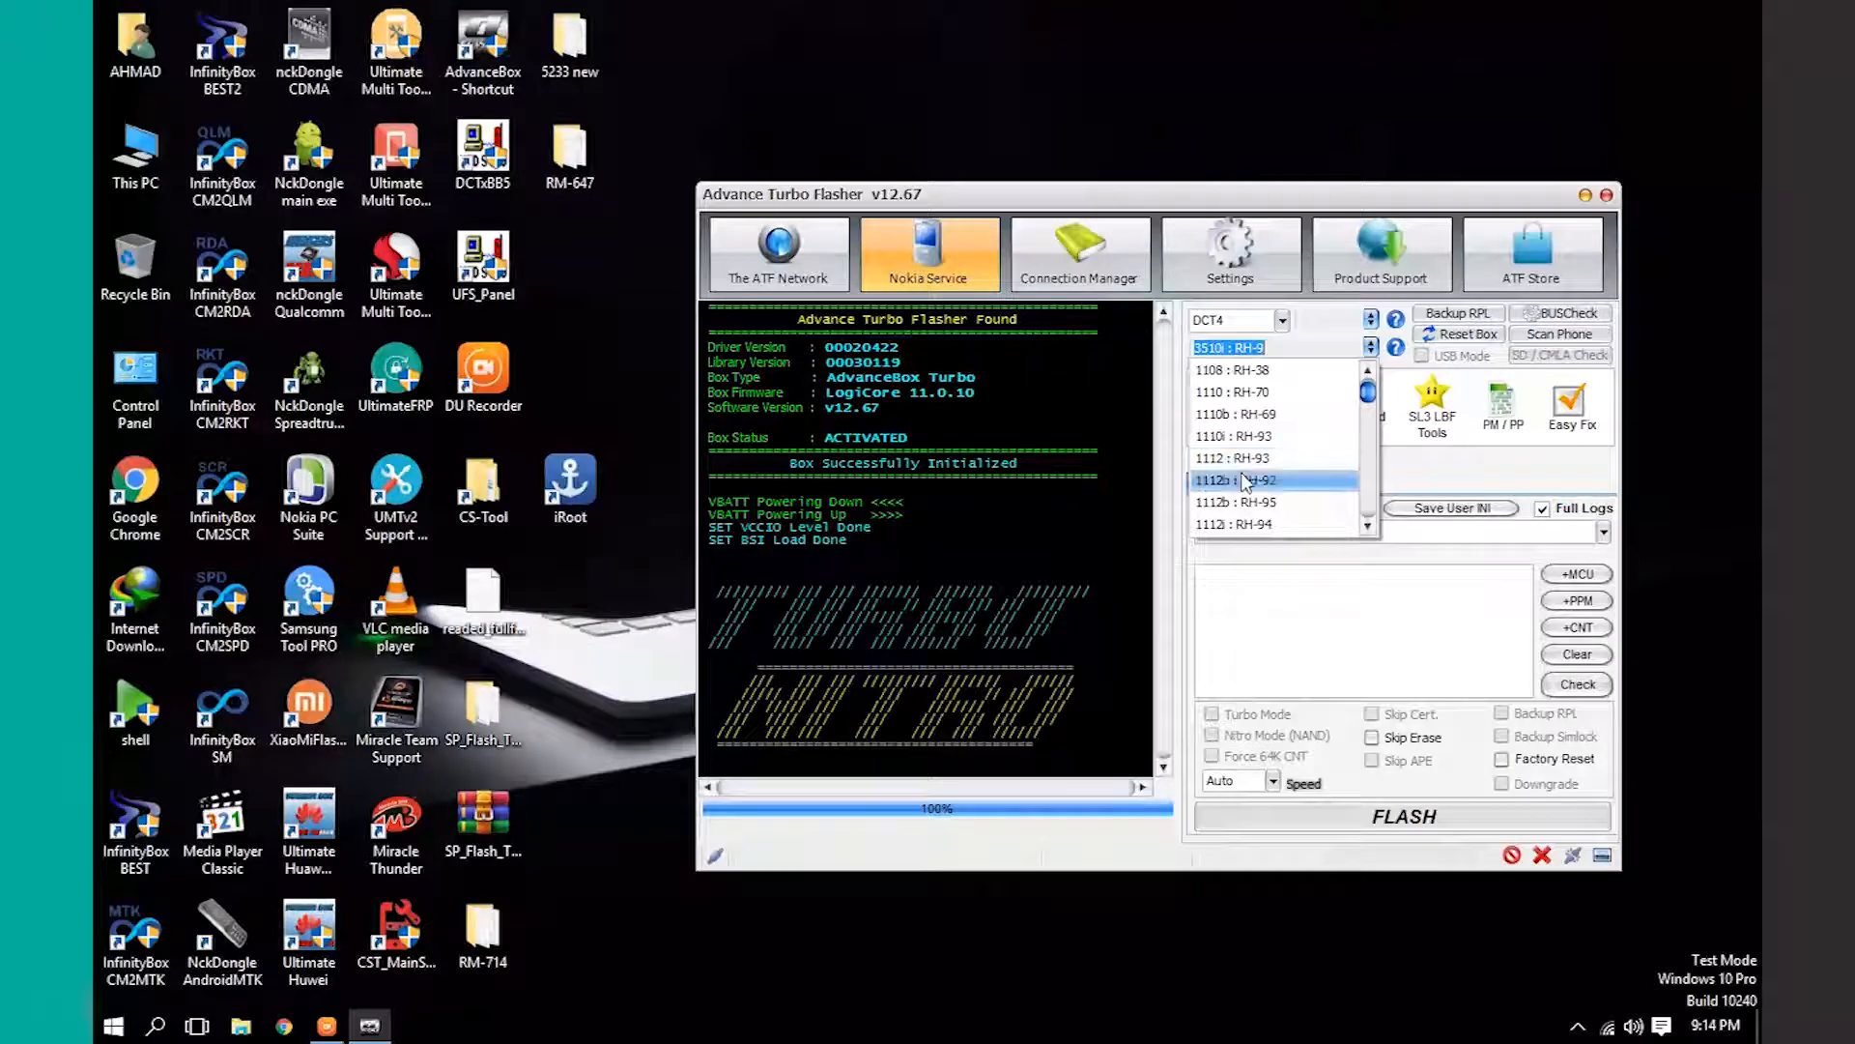
click(1256, 460)
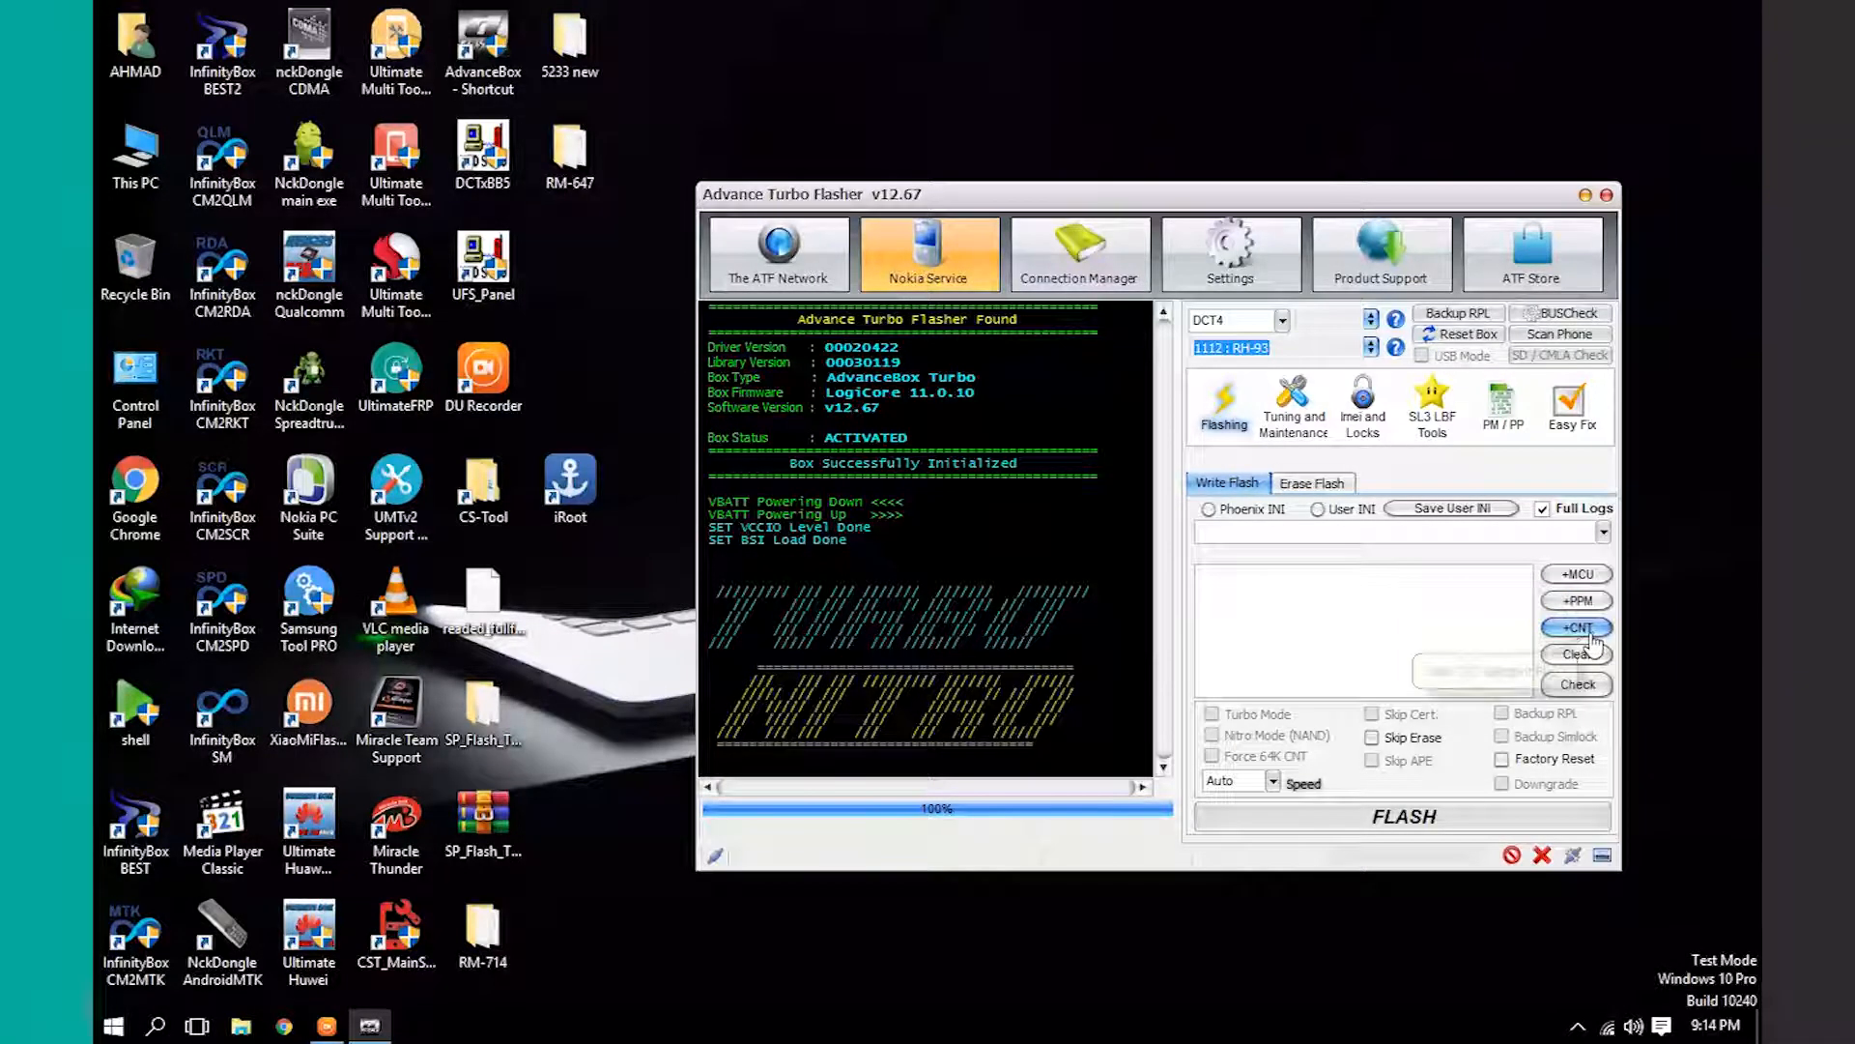
Start adding an MCU file and browse to NOKIA FLASH FILES\Dct4 flash files\1110i\rh 93 on drive F
click(1580, 577)
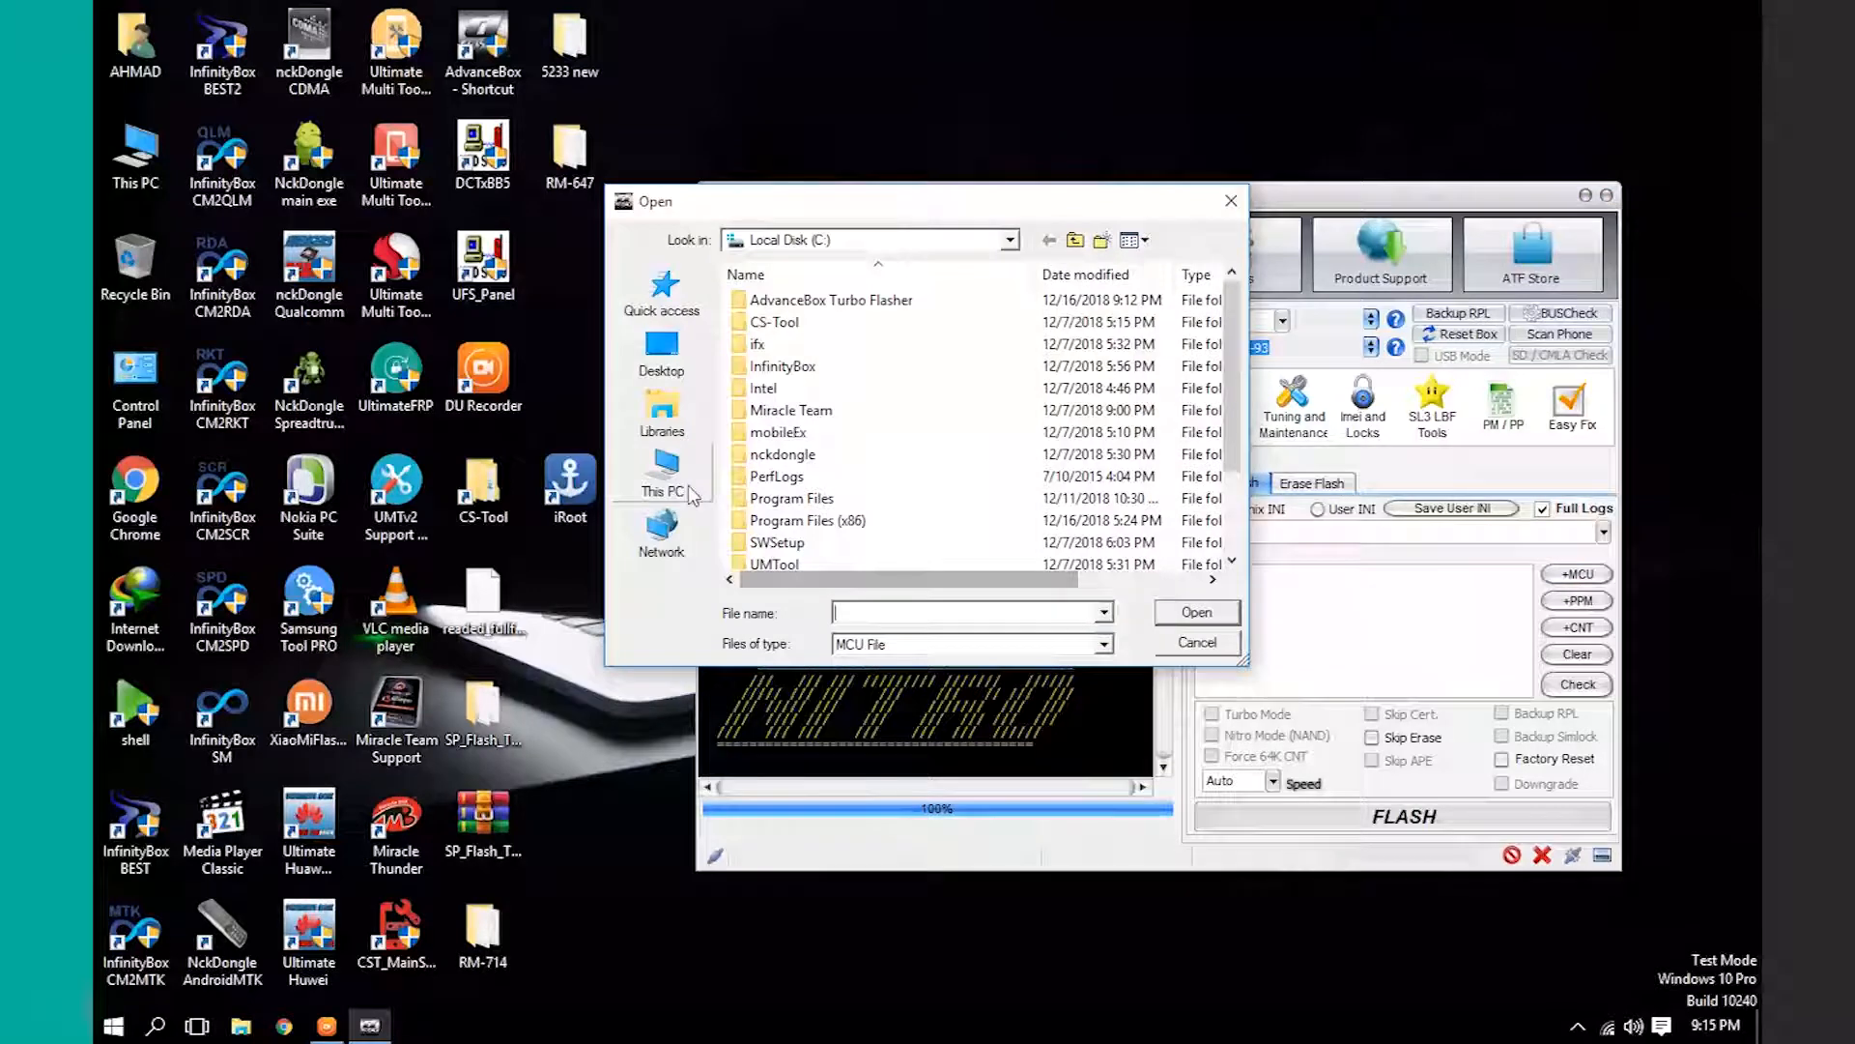
click(692, 481)
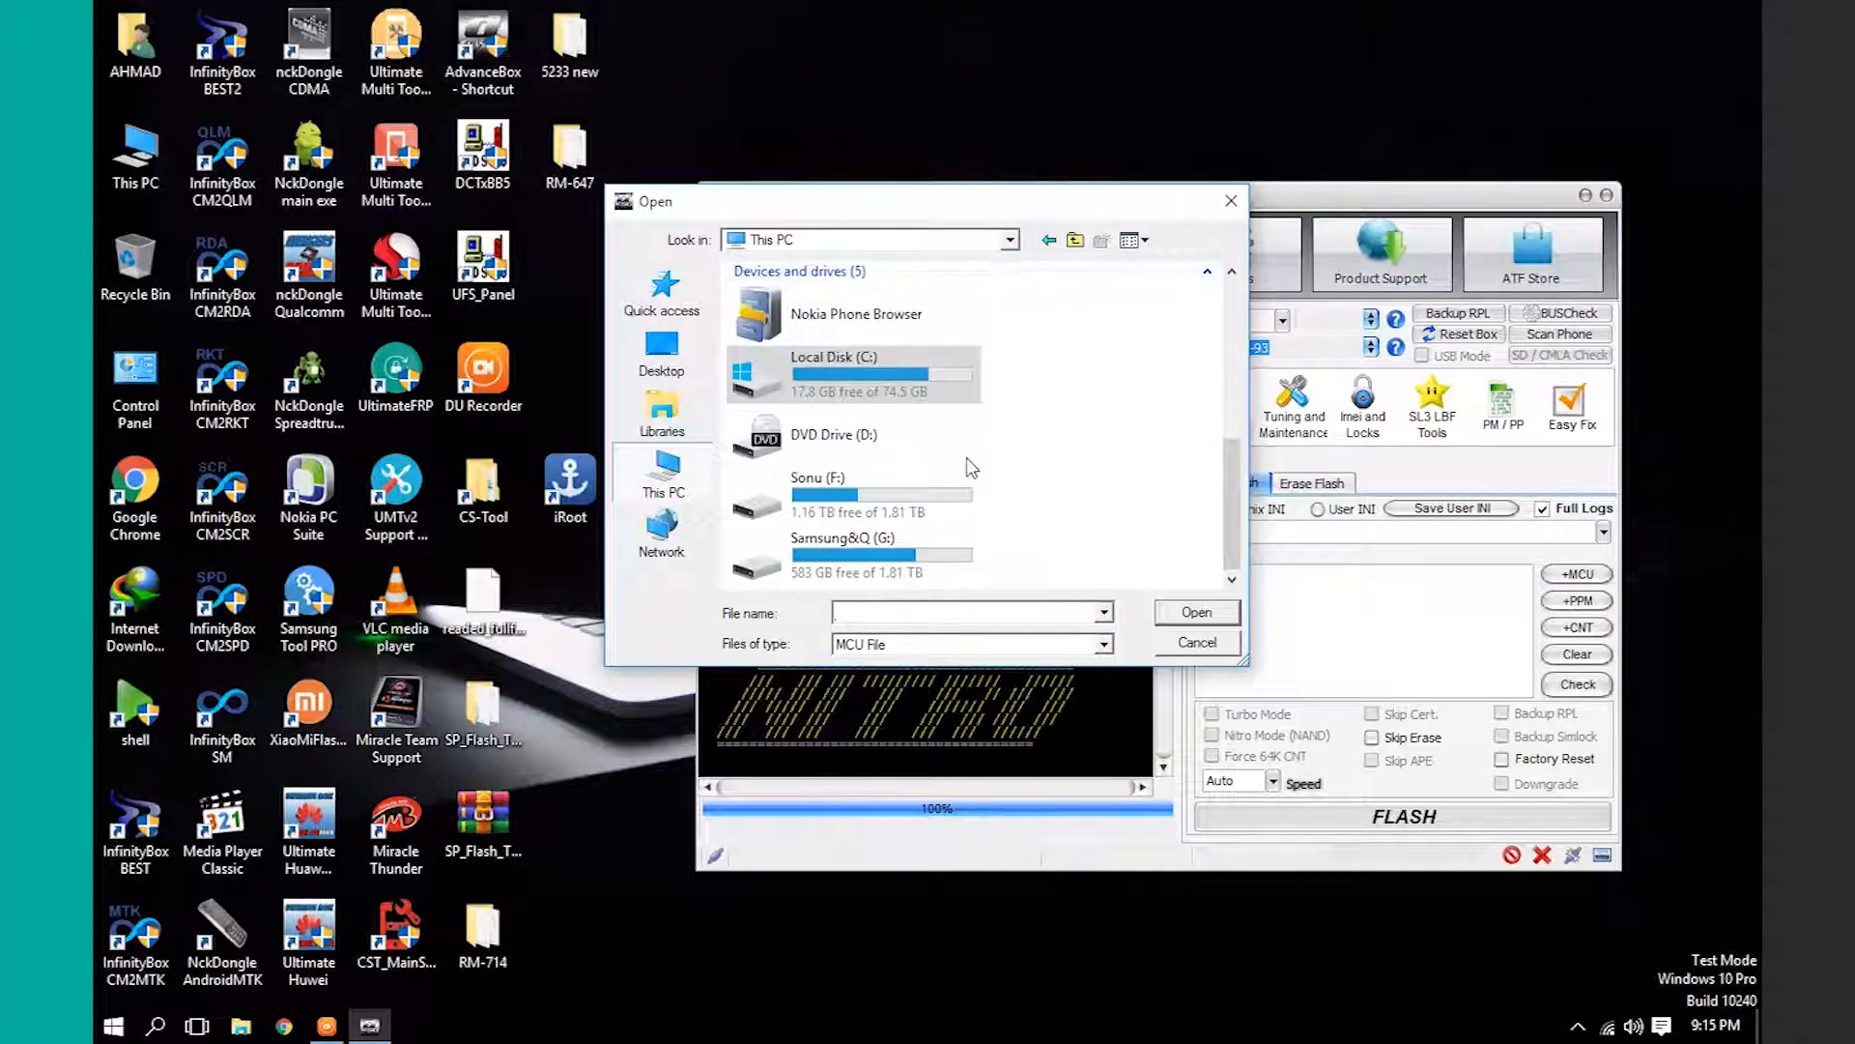
double_click(876, 497)
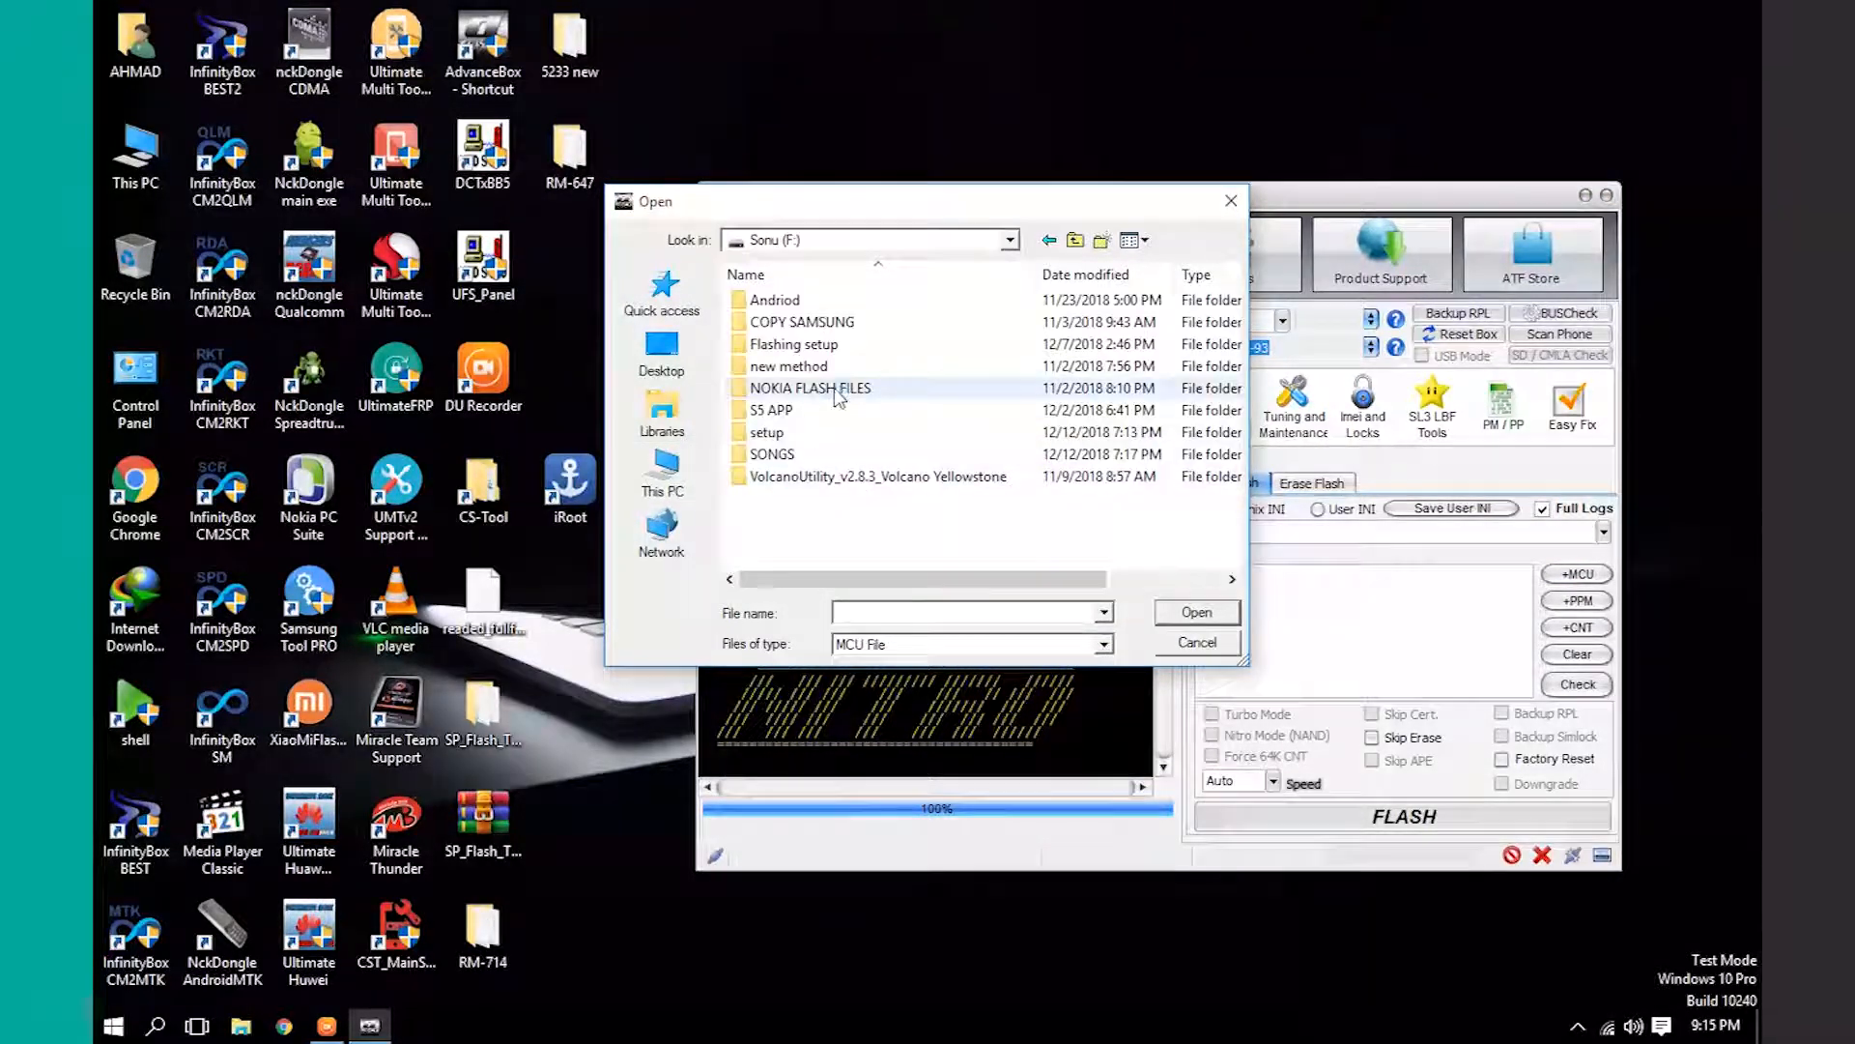
double_click(835, 395)
double_click(802, 322)
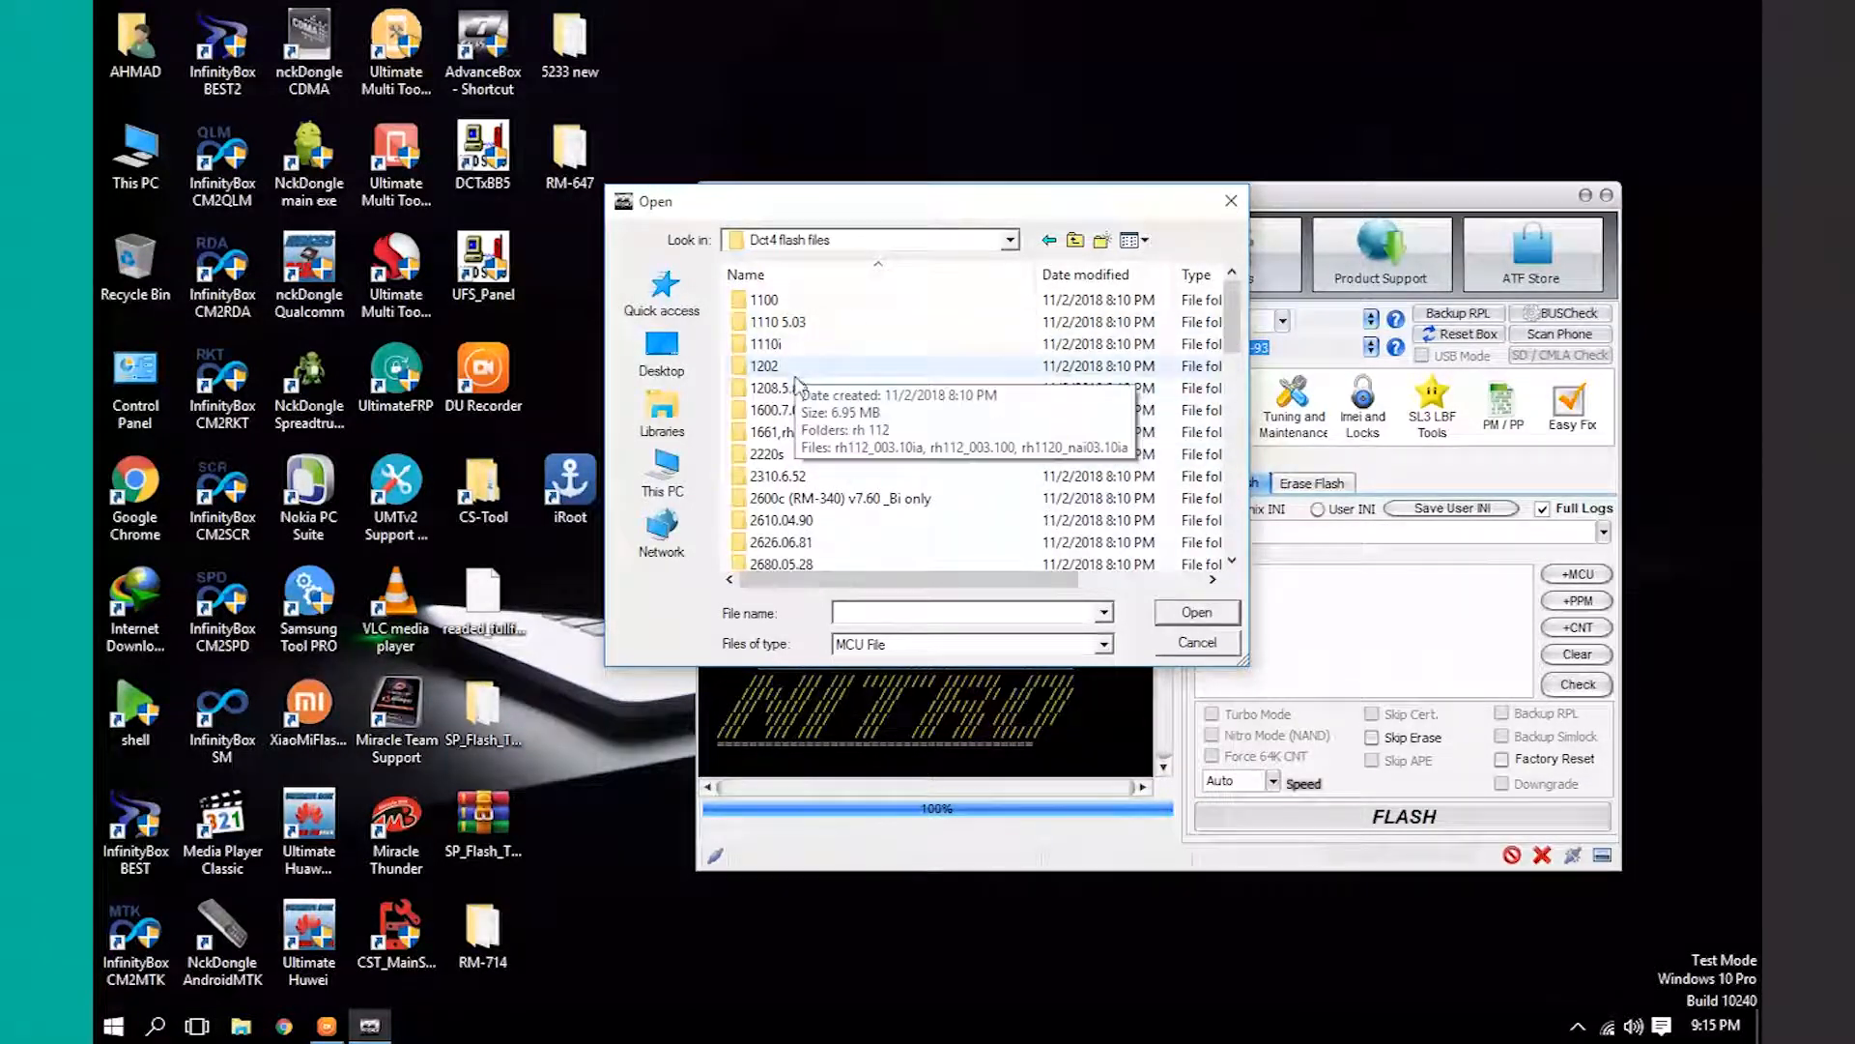
double_click(769, 345)
double_click(773, 302)
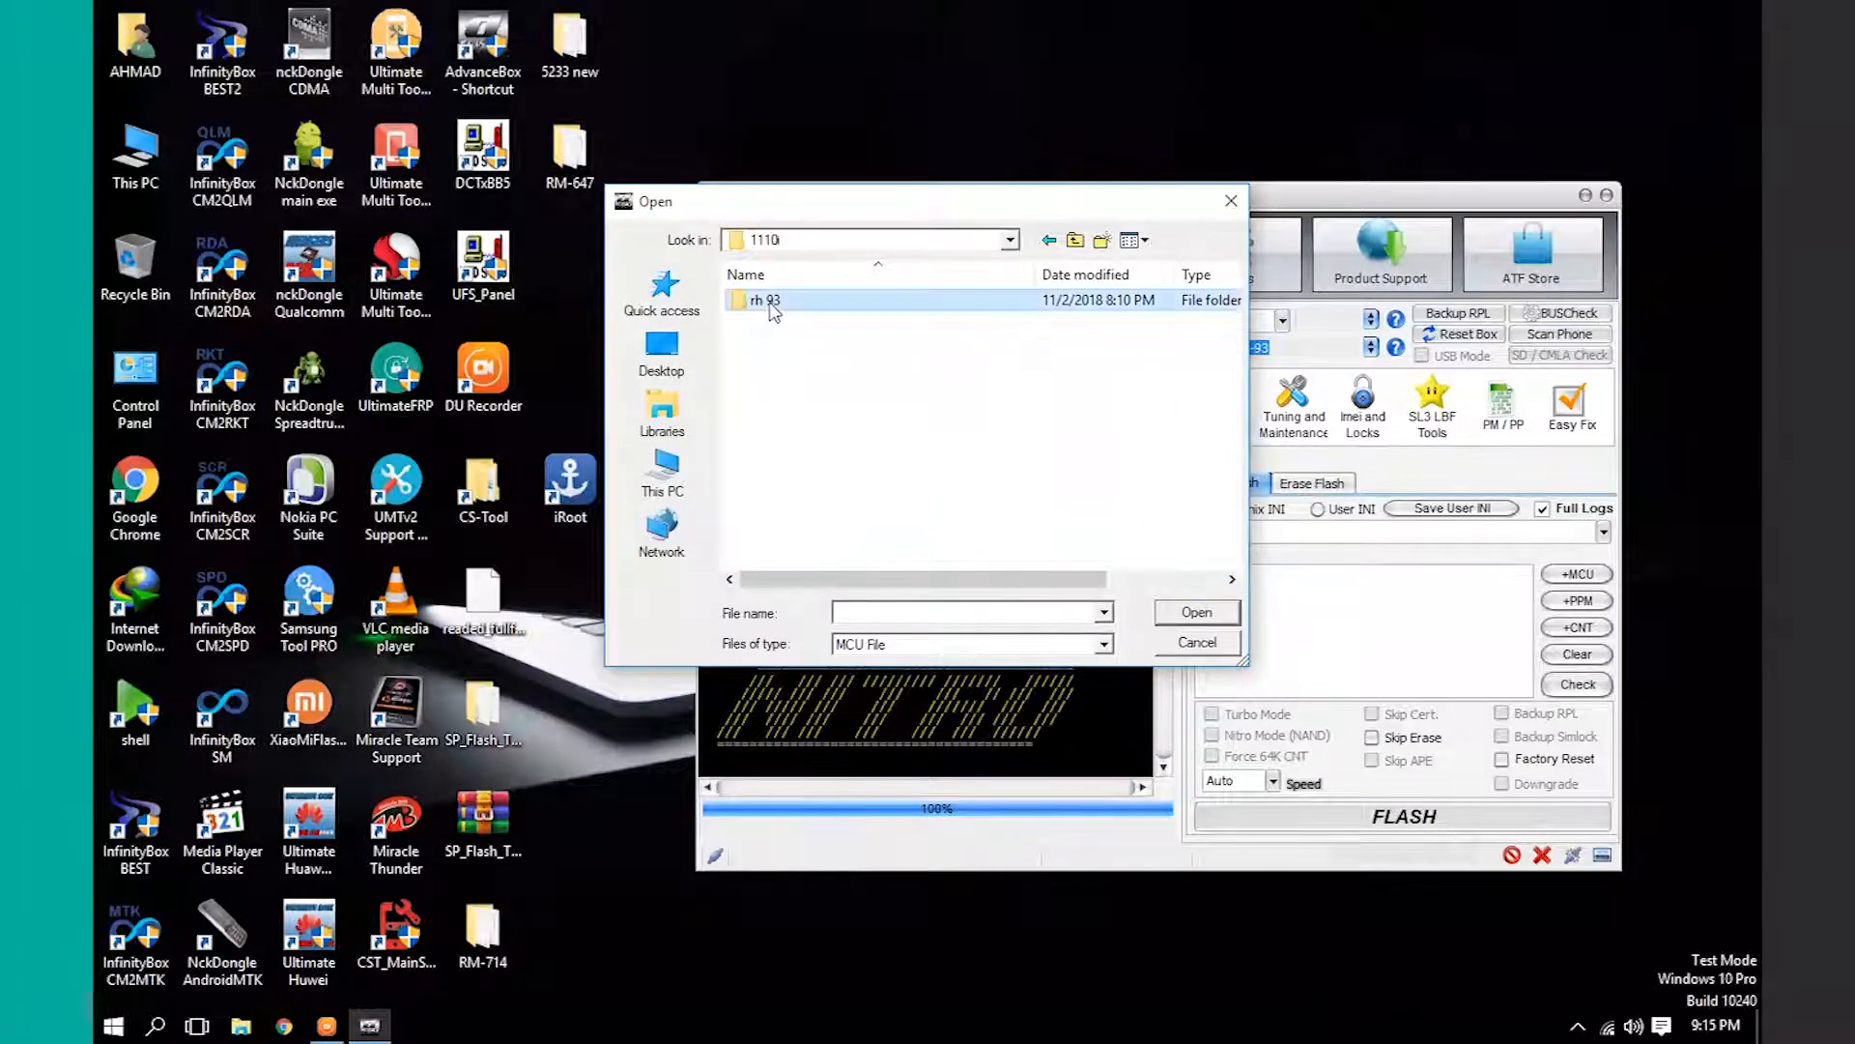
Show all file types and add rh93_06.930 as the MCU flash file
click(967, 643)
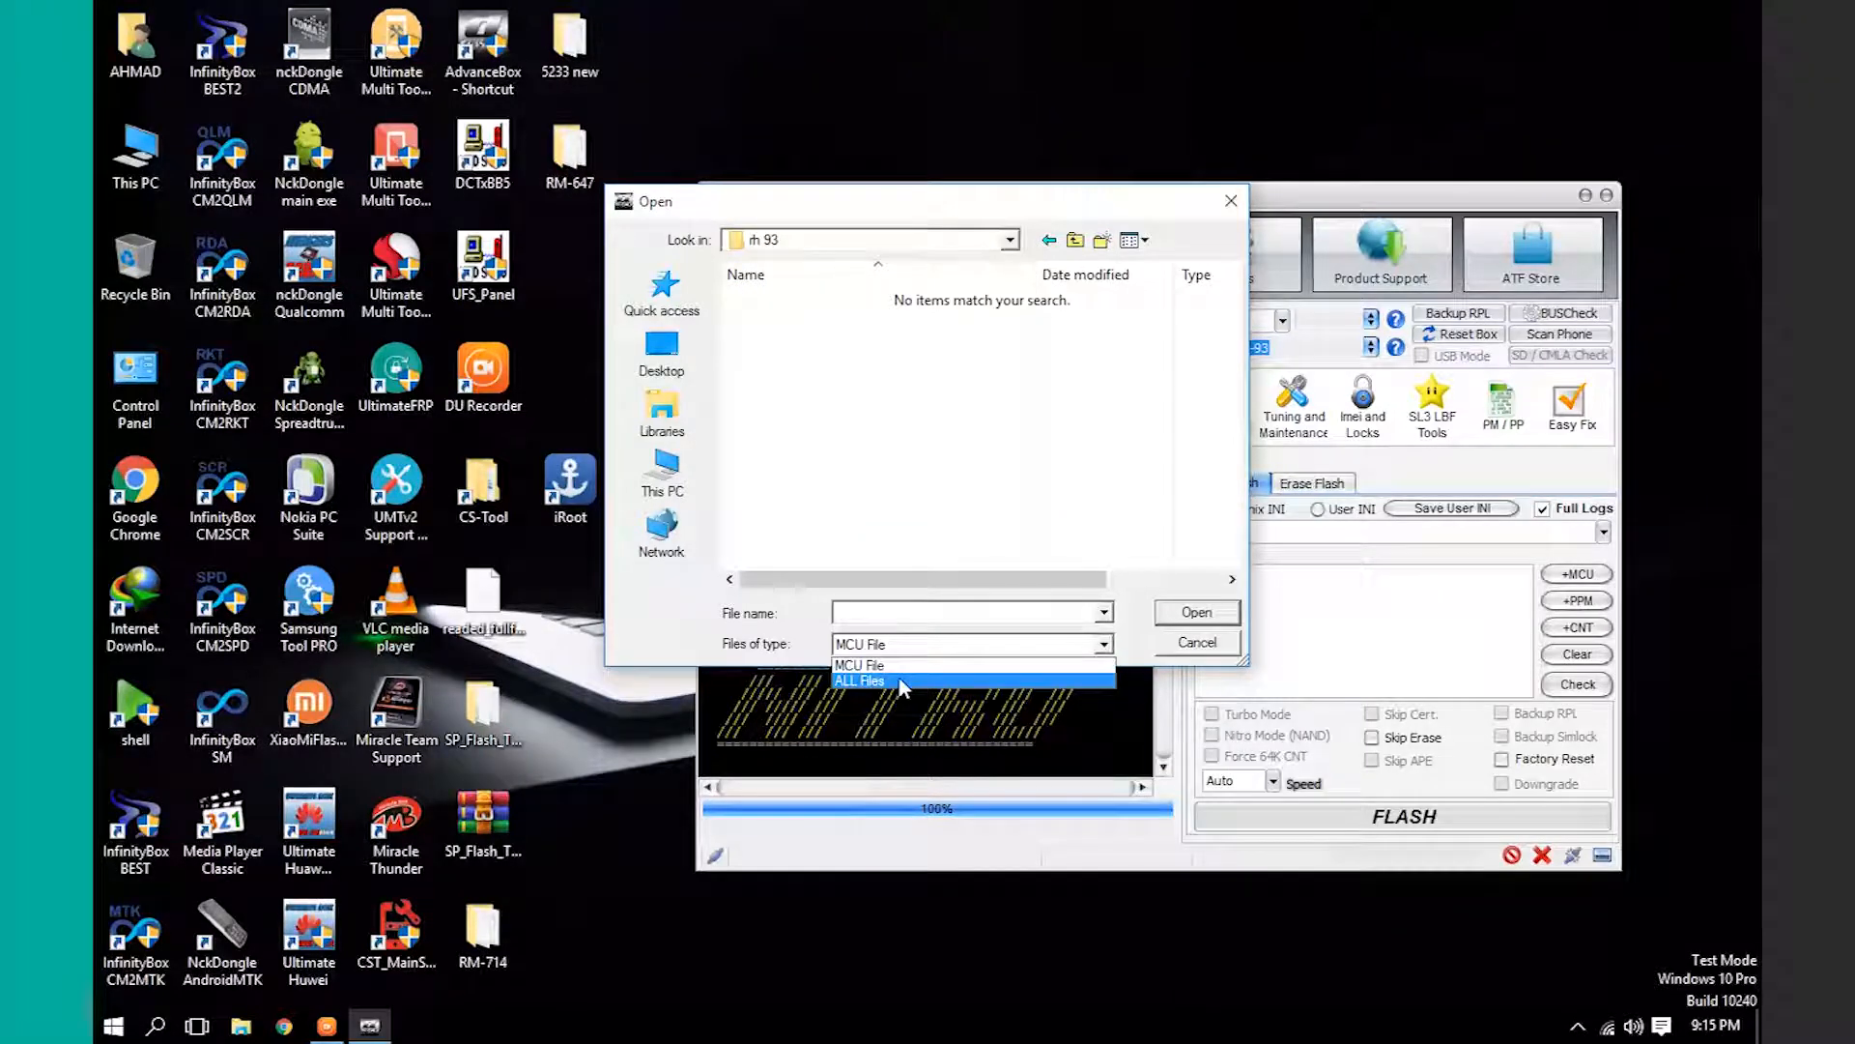
click(899, 684)
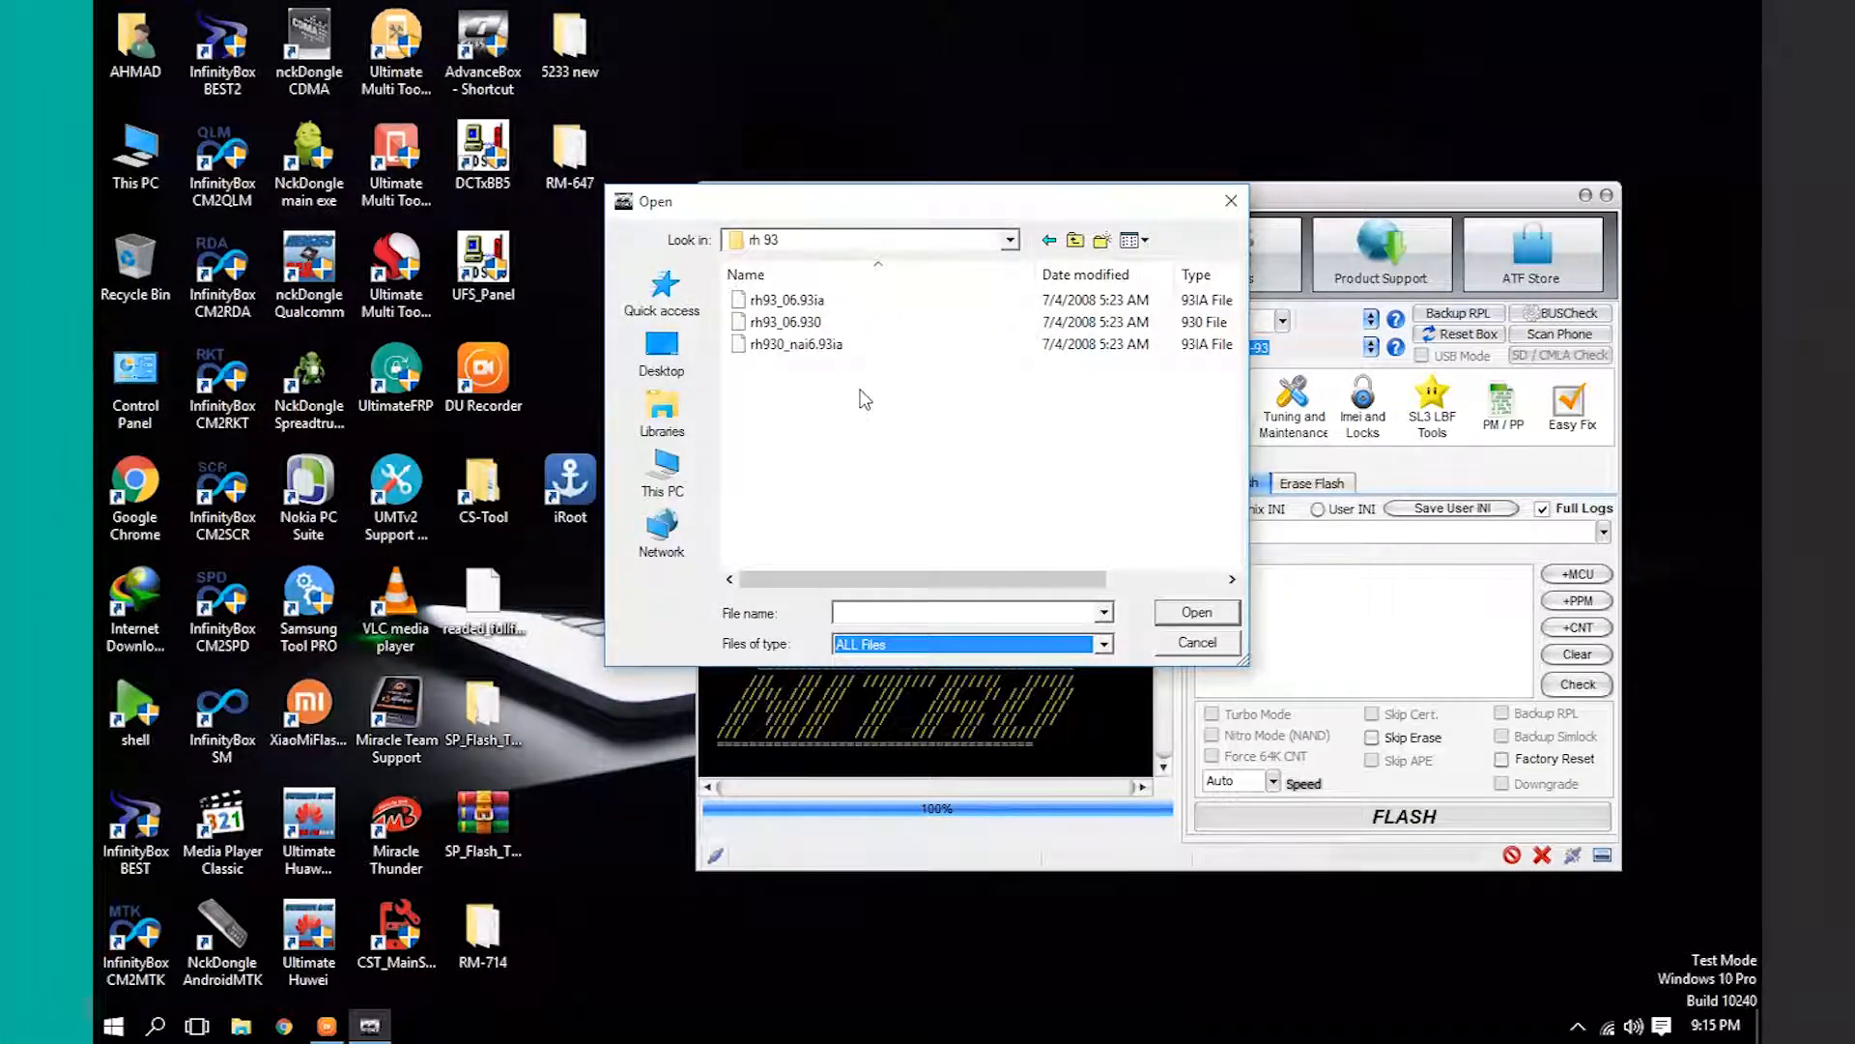
click(817, 331)
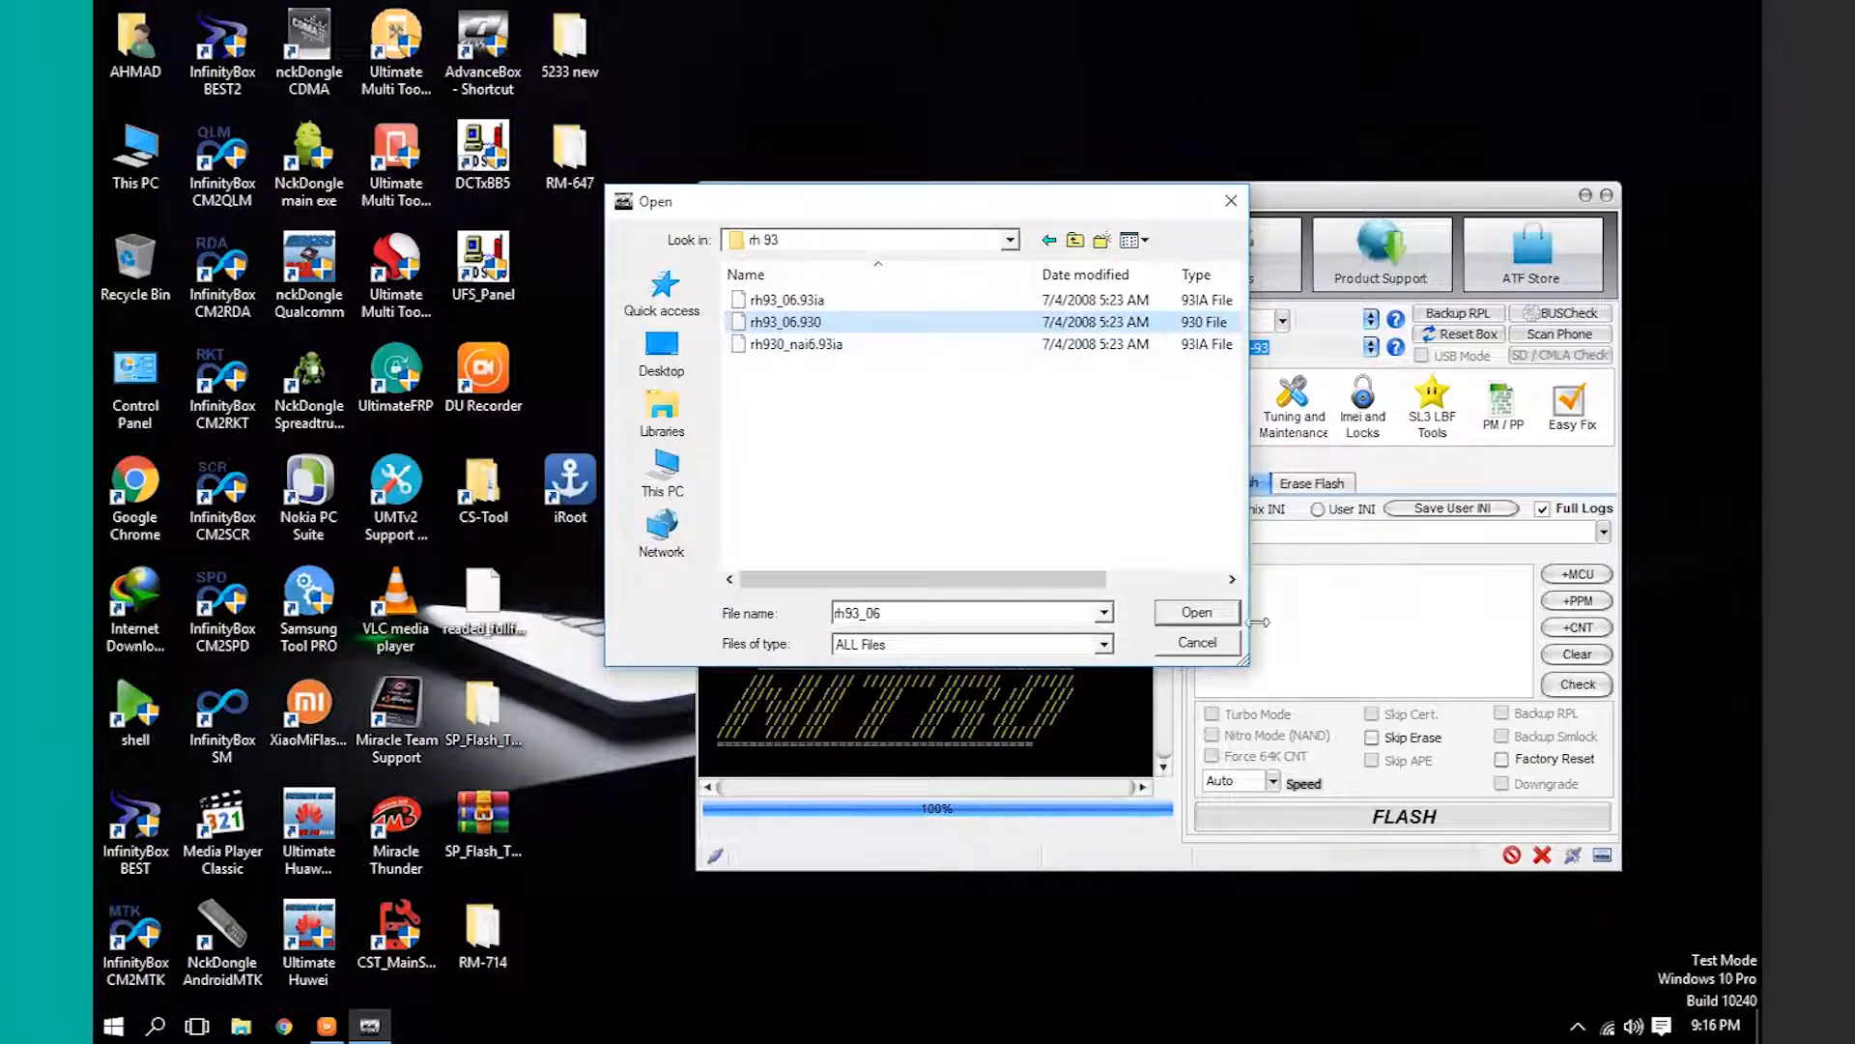
click(1217, 616)
Add rh93_06.93ia from the rh 93 folder as the PPM file, listing all file types
click(1577, 600)
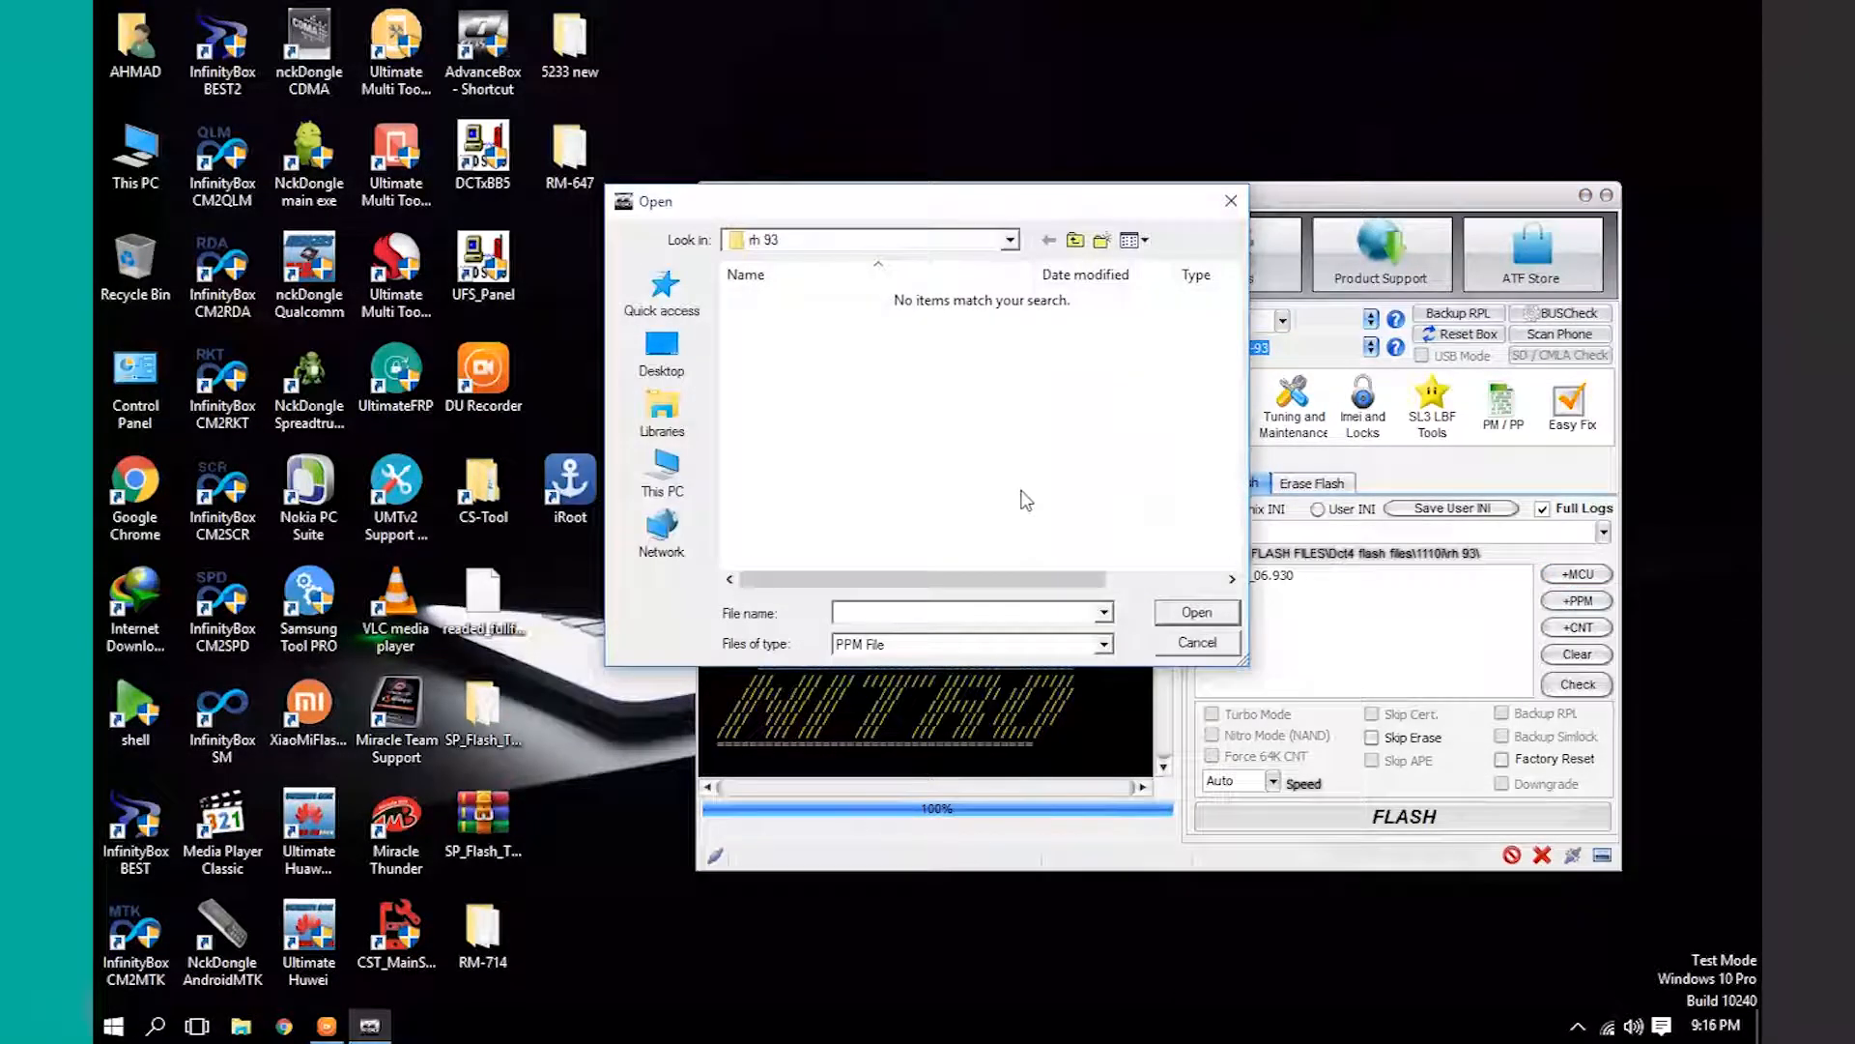
click(982, 645)
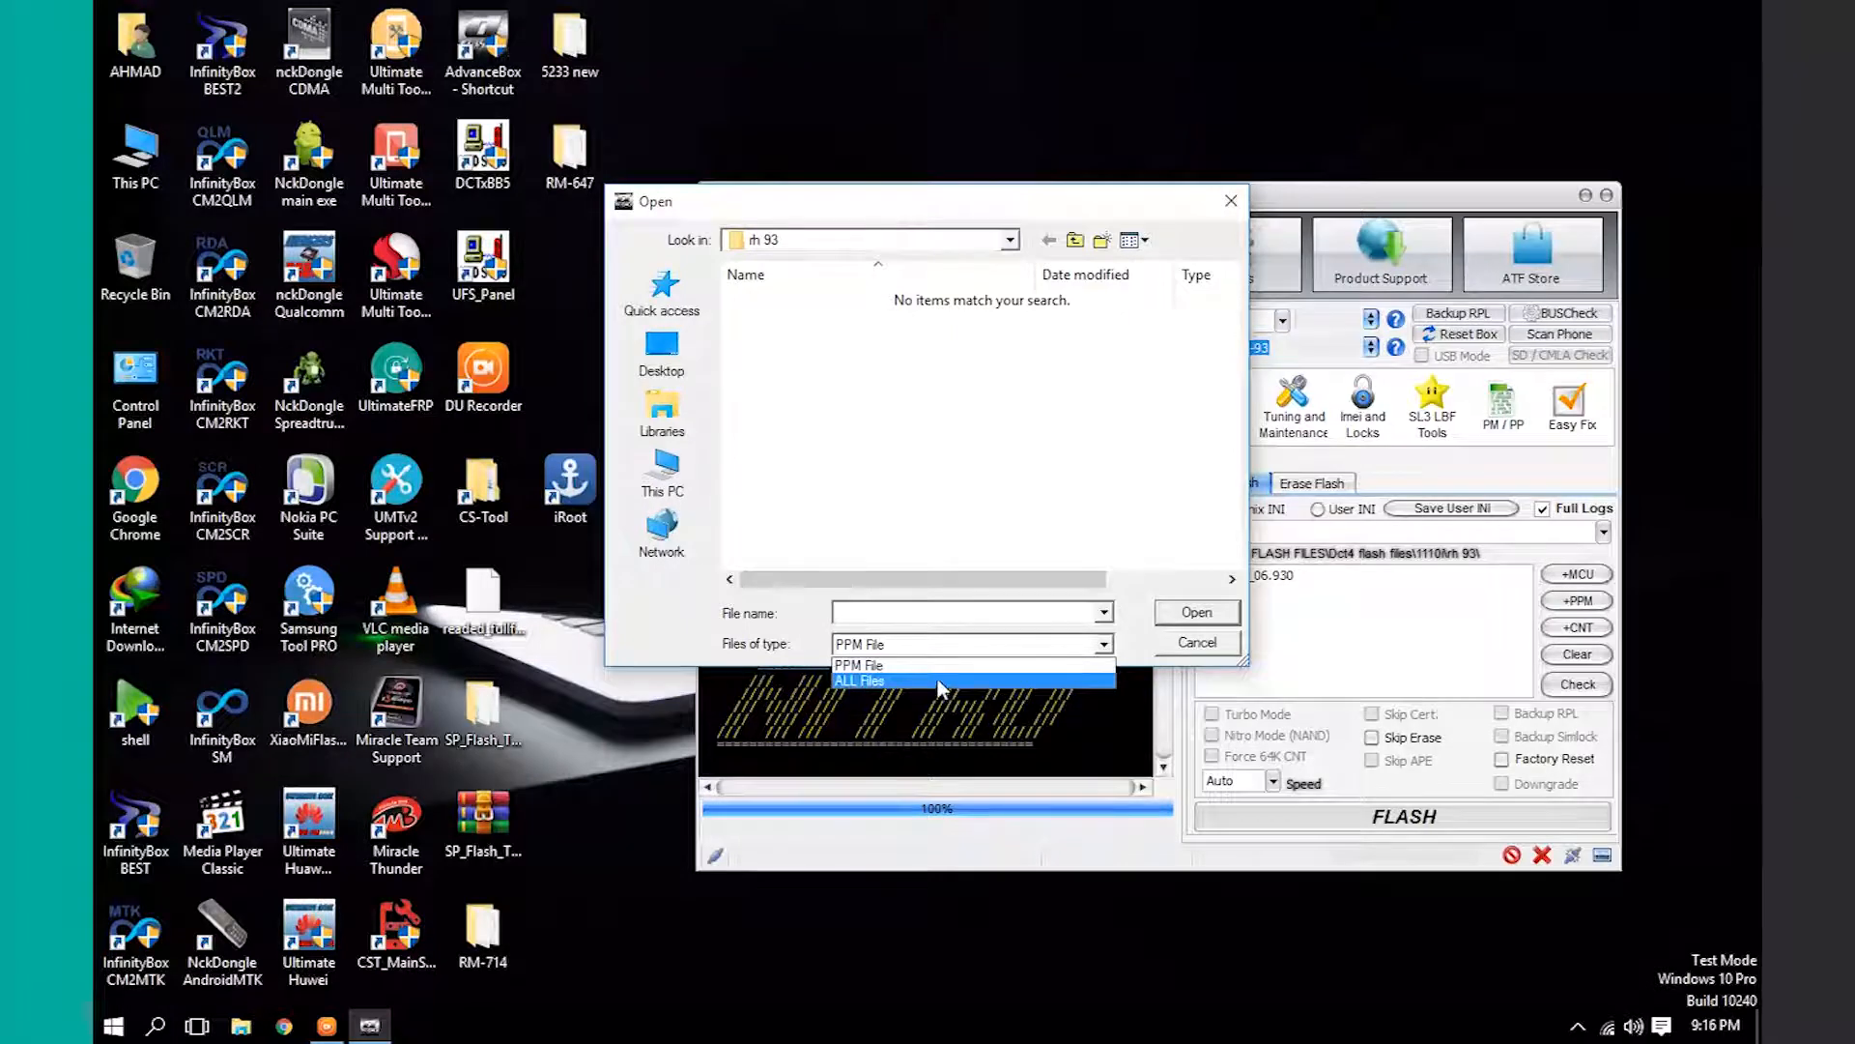
click(937, 681)
text(rh93_06)
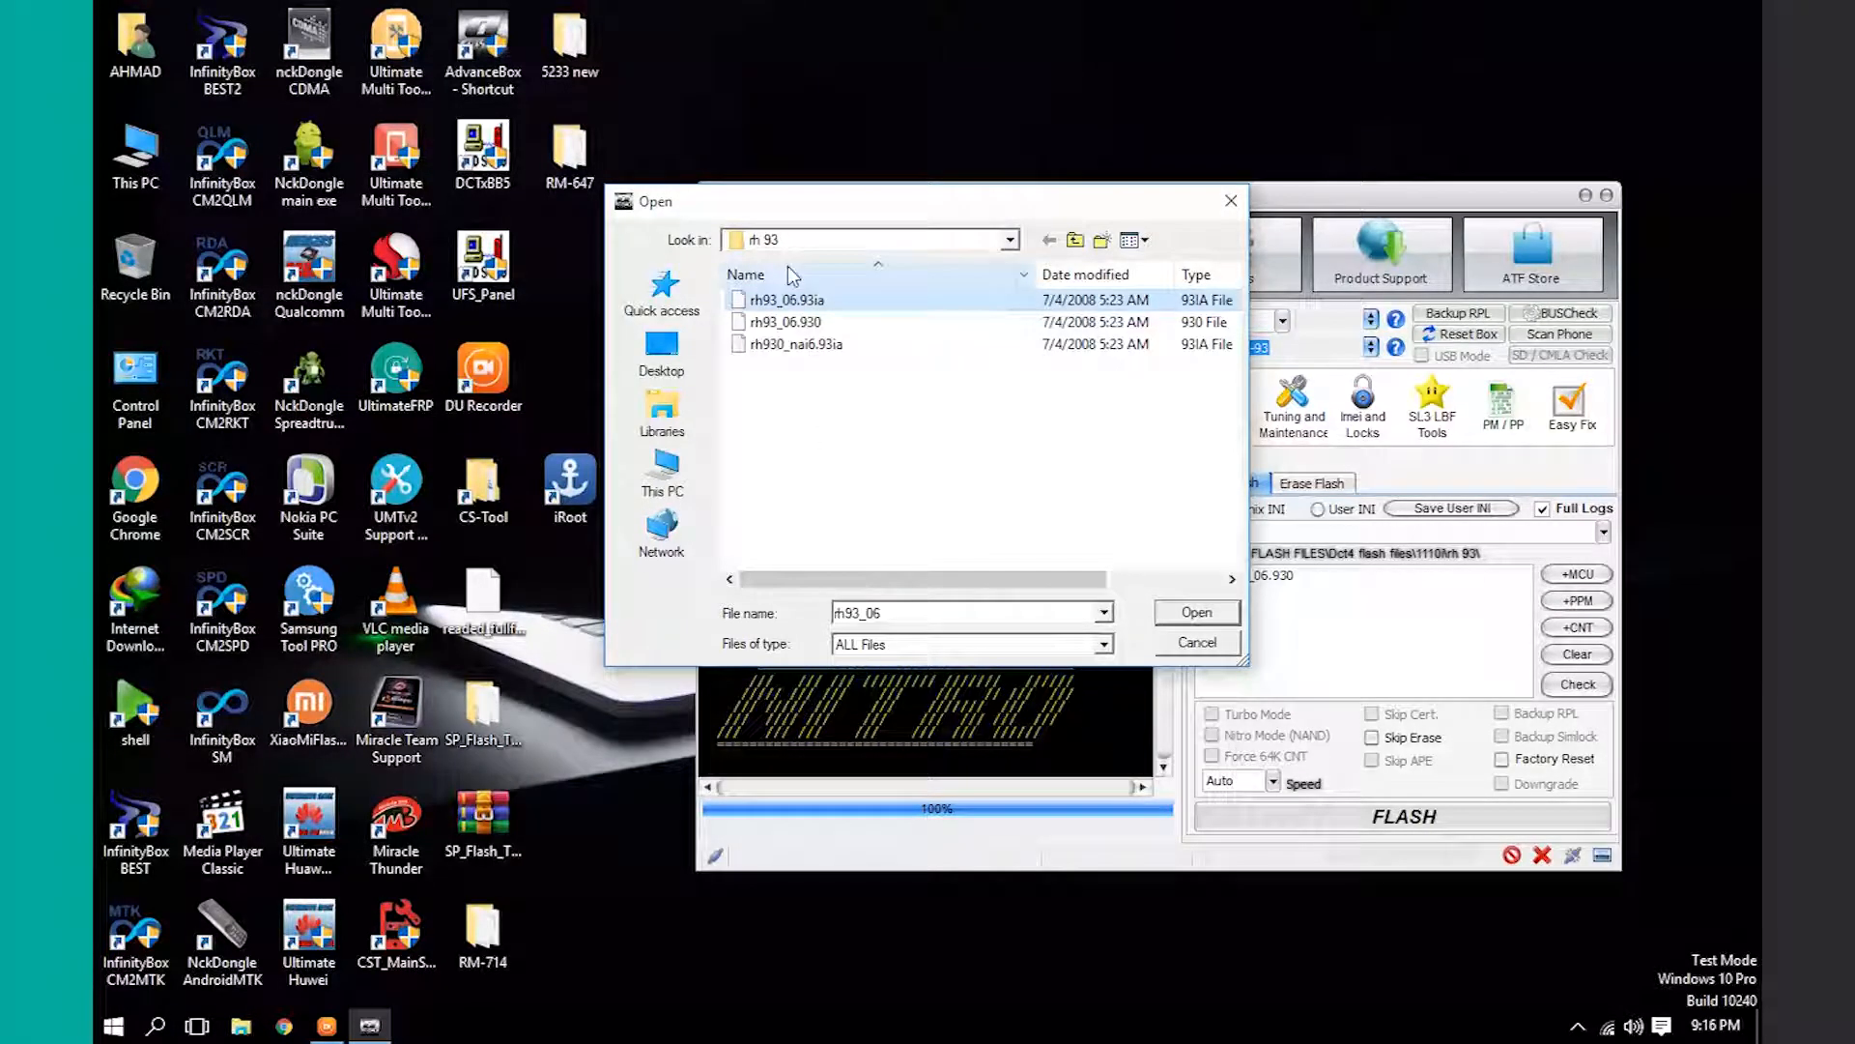
click(1198, 613)
Add rh930_nai6.93ia from the rh 93 folder as the content (CNT) file, listing all file types
click(1577, 627)
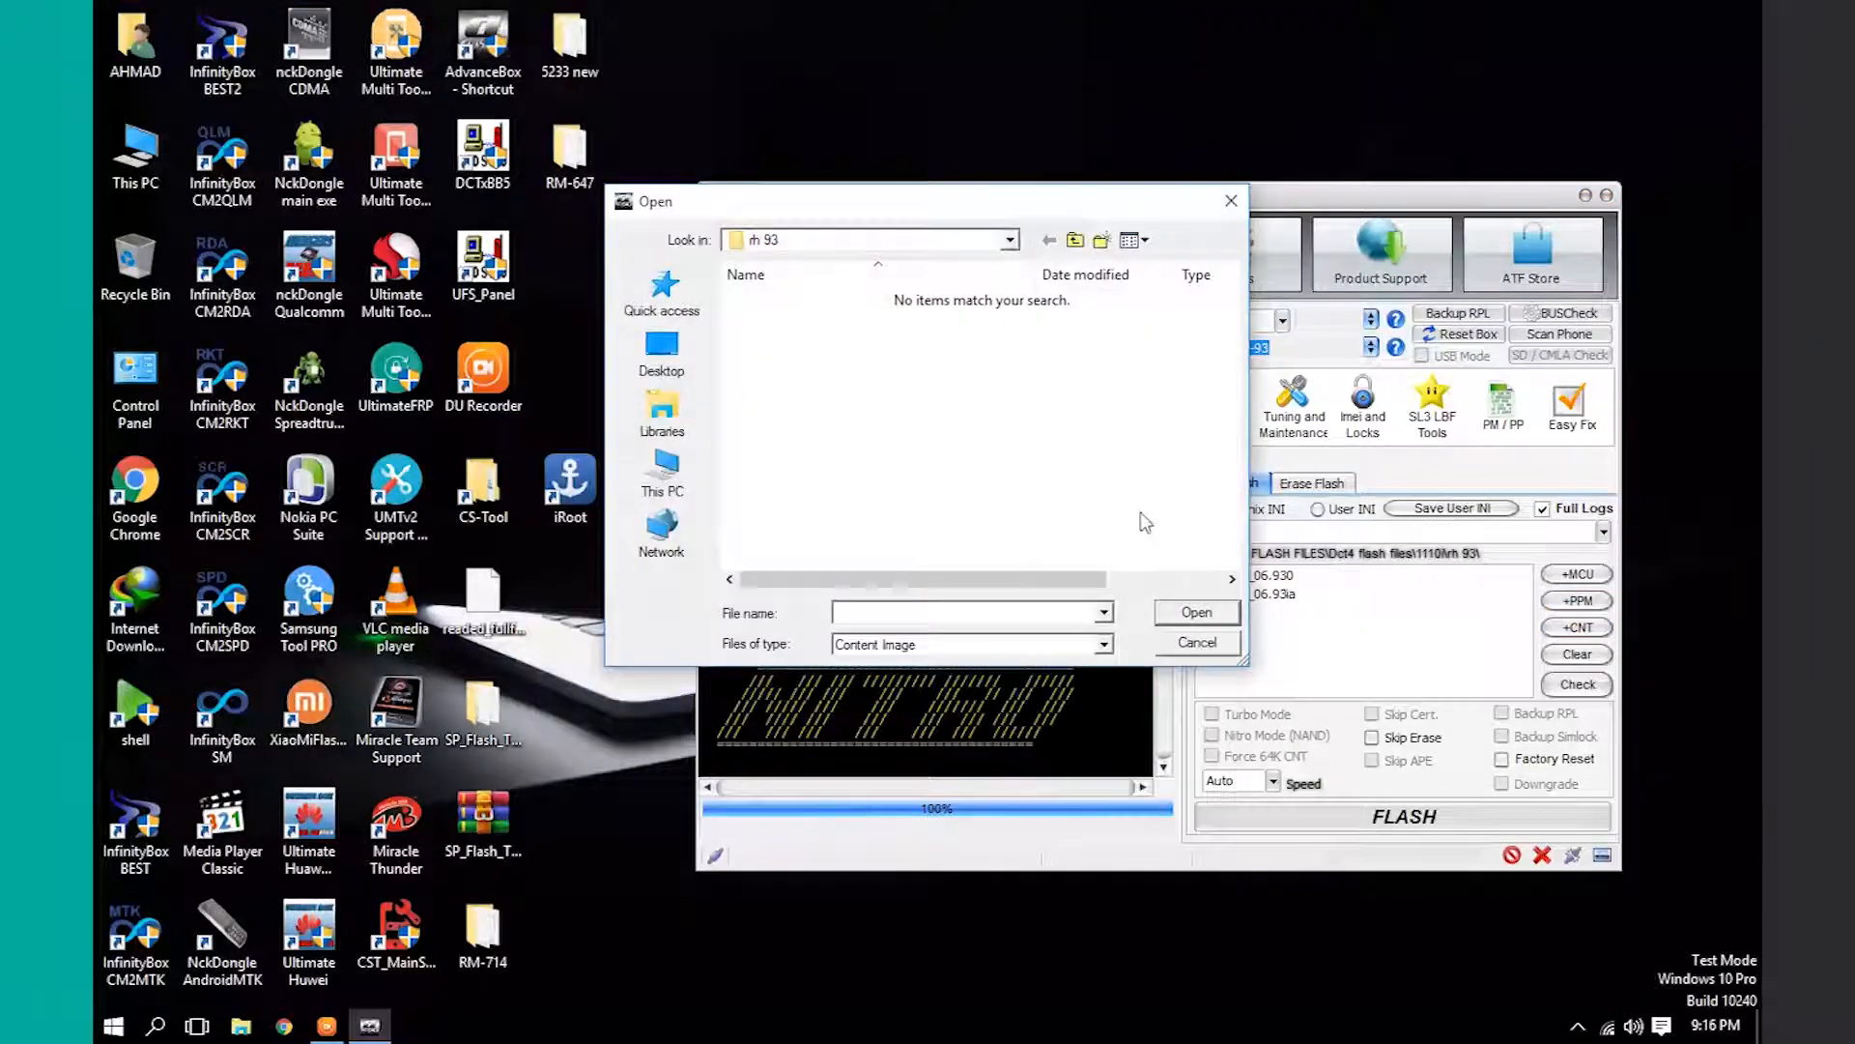
click(1052, 650)
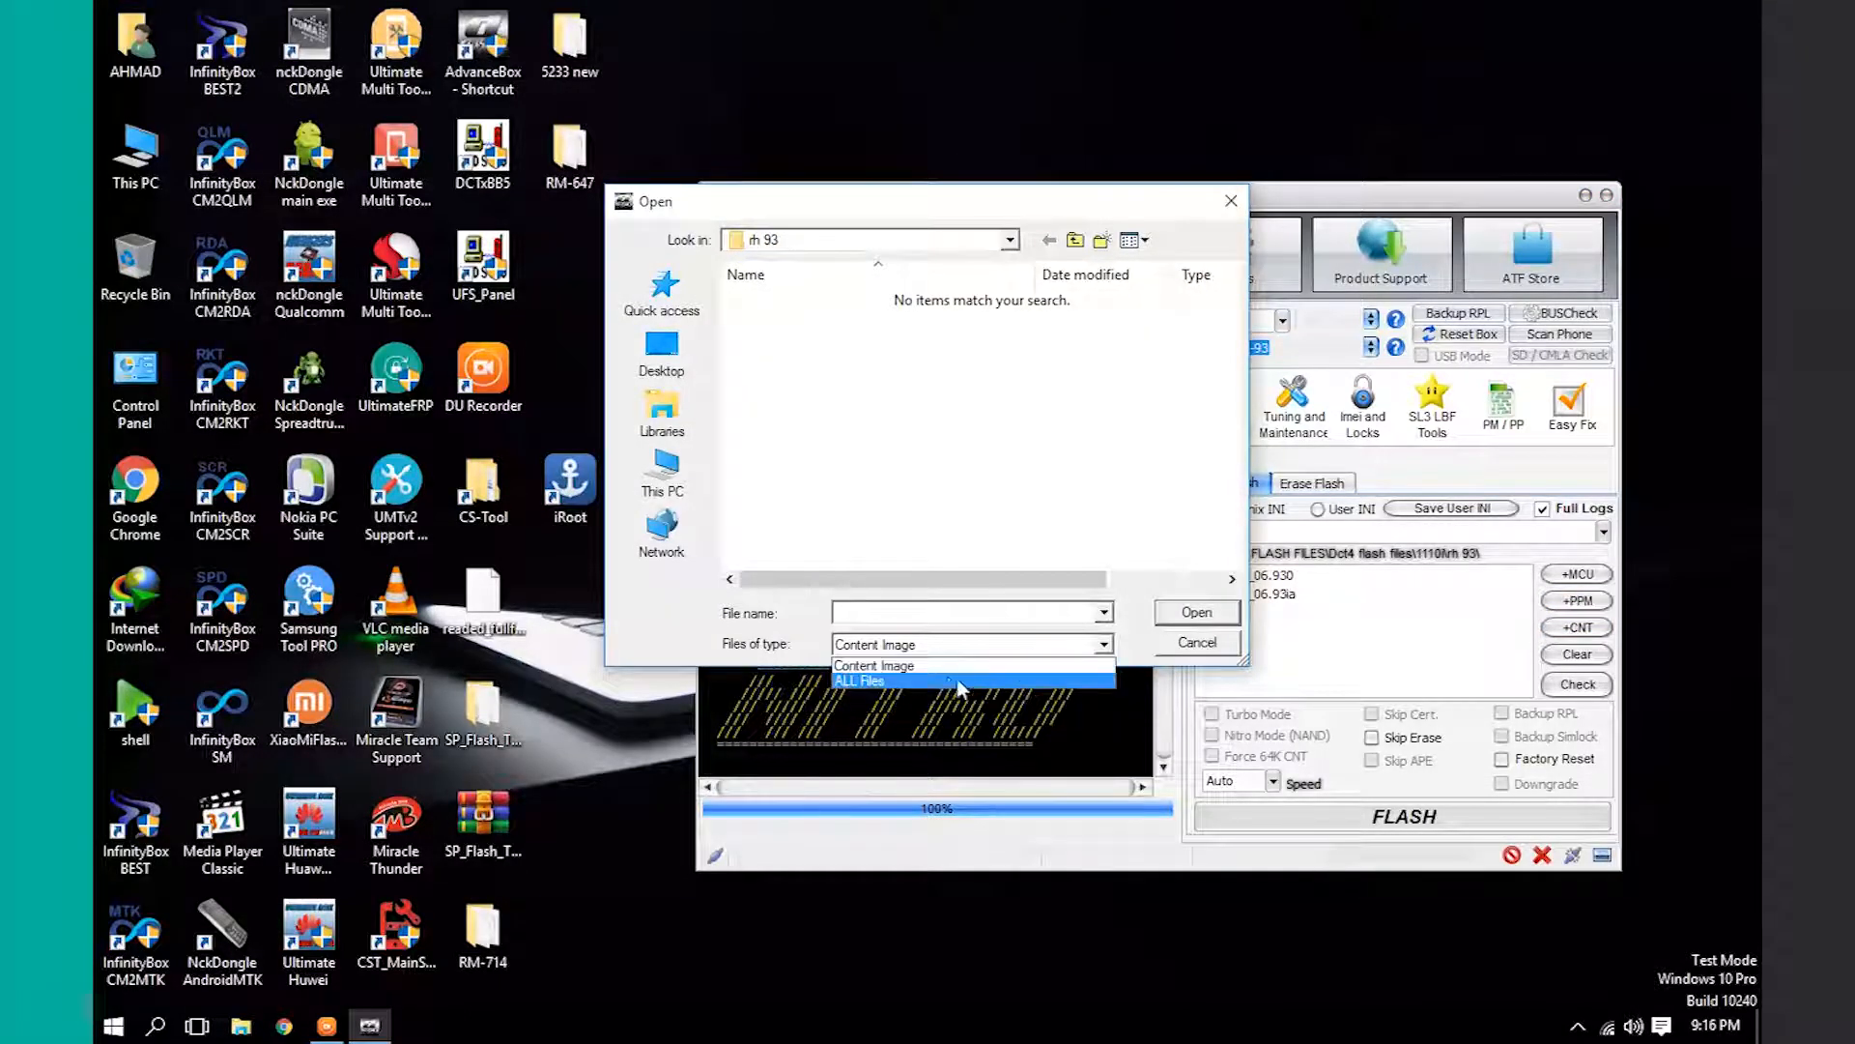
click(887, 681)
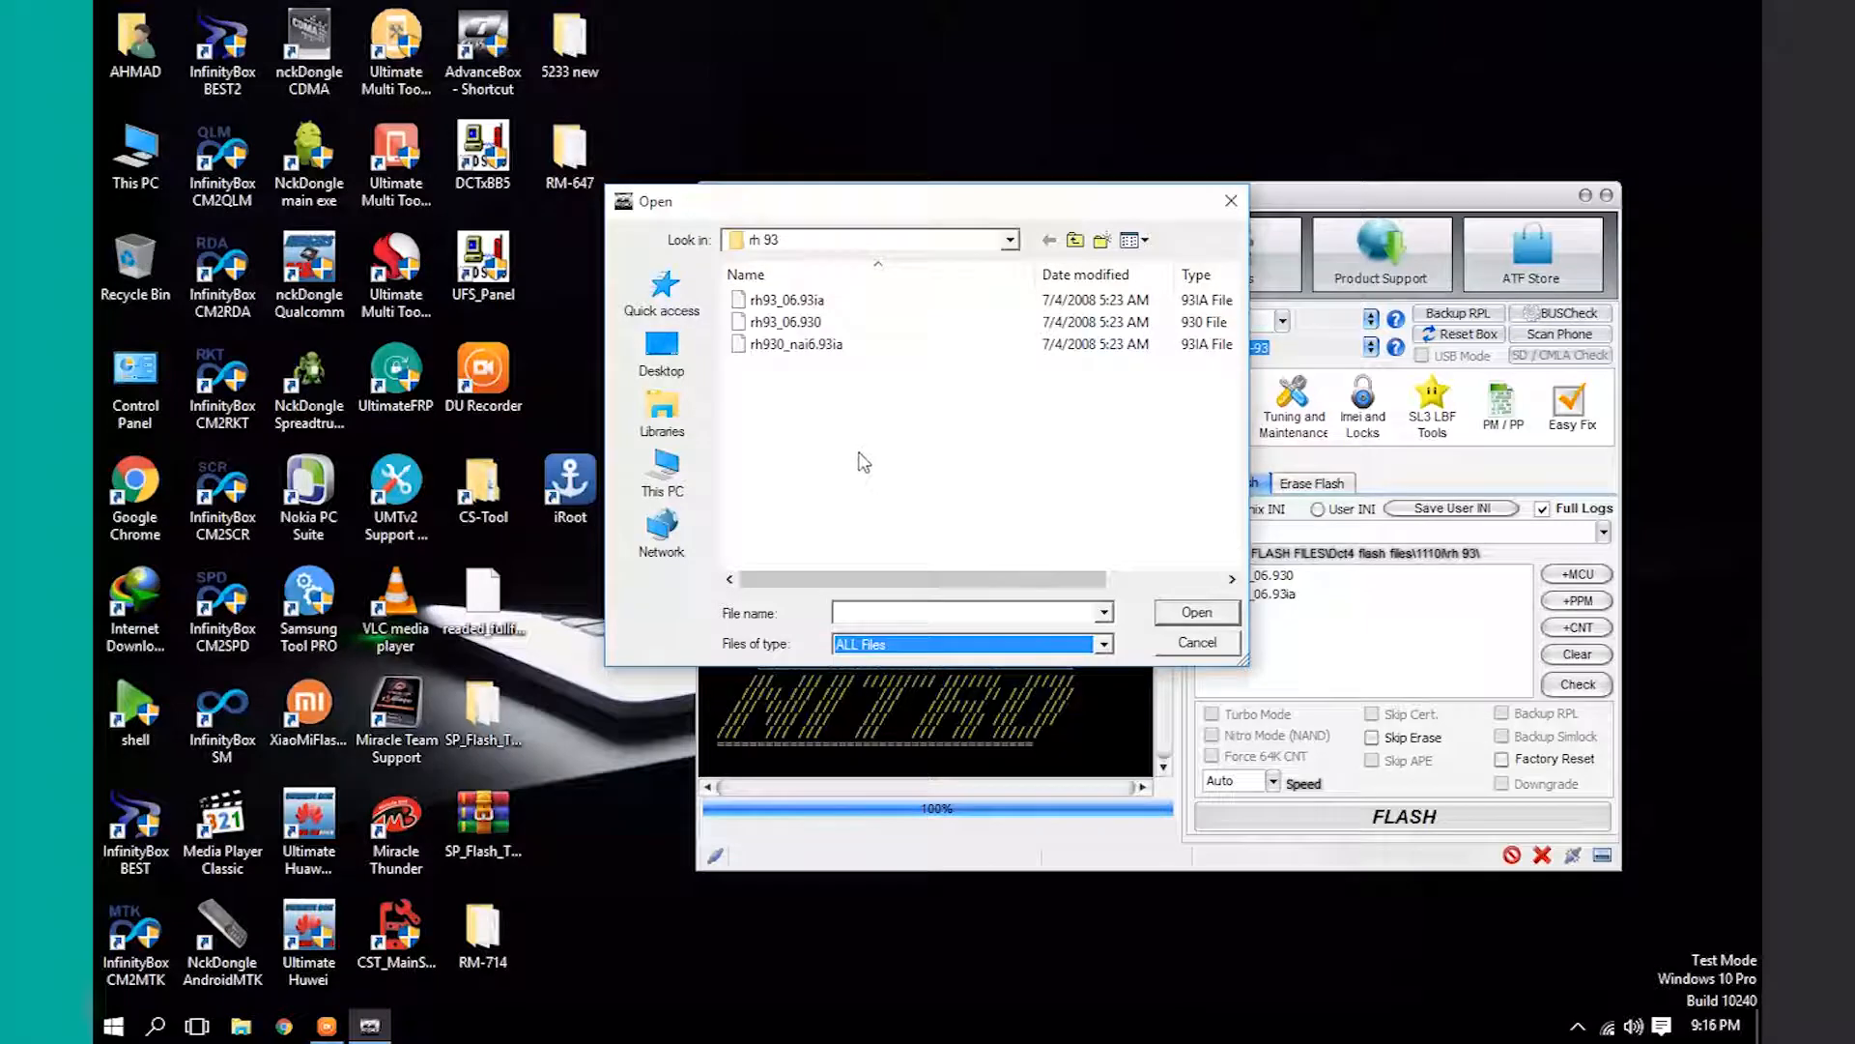
click(778, 348)
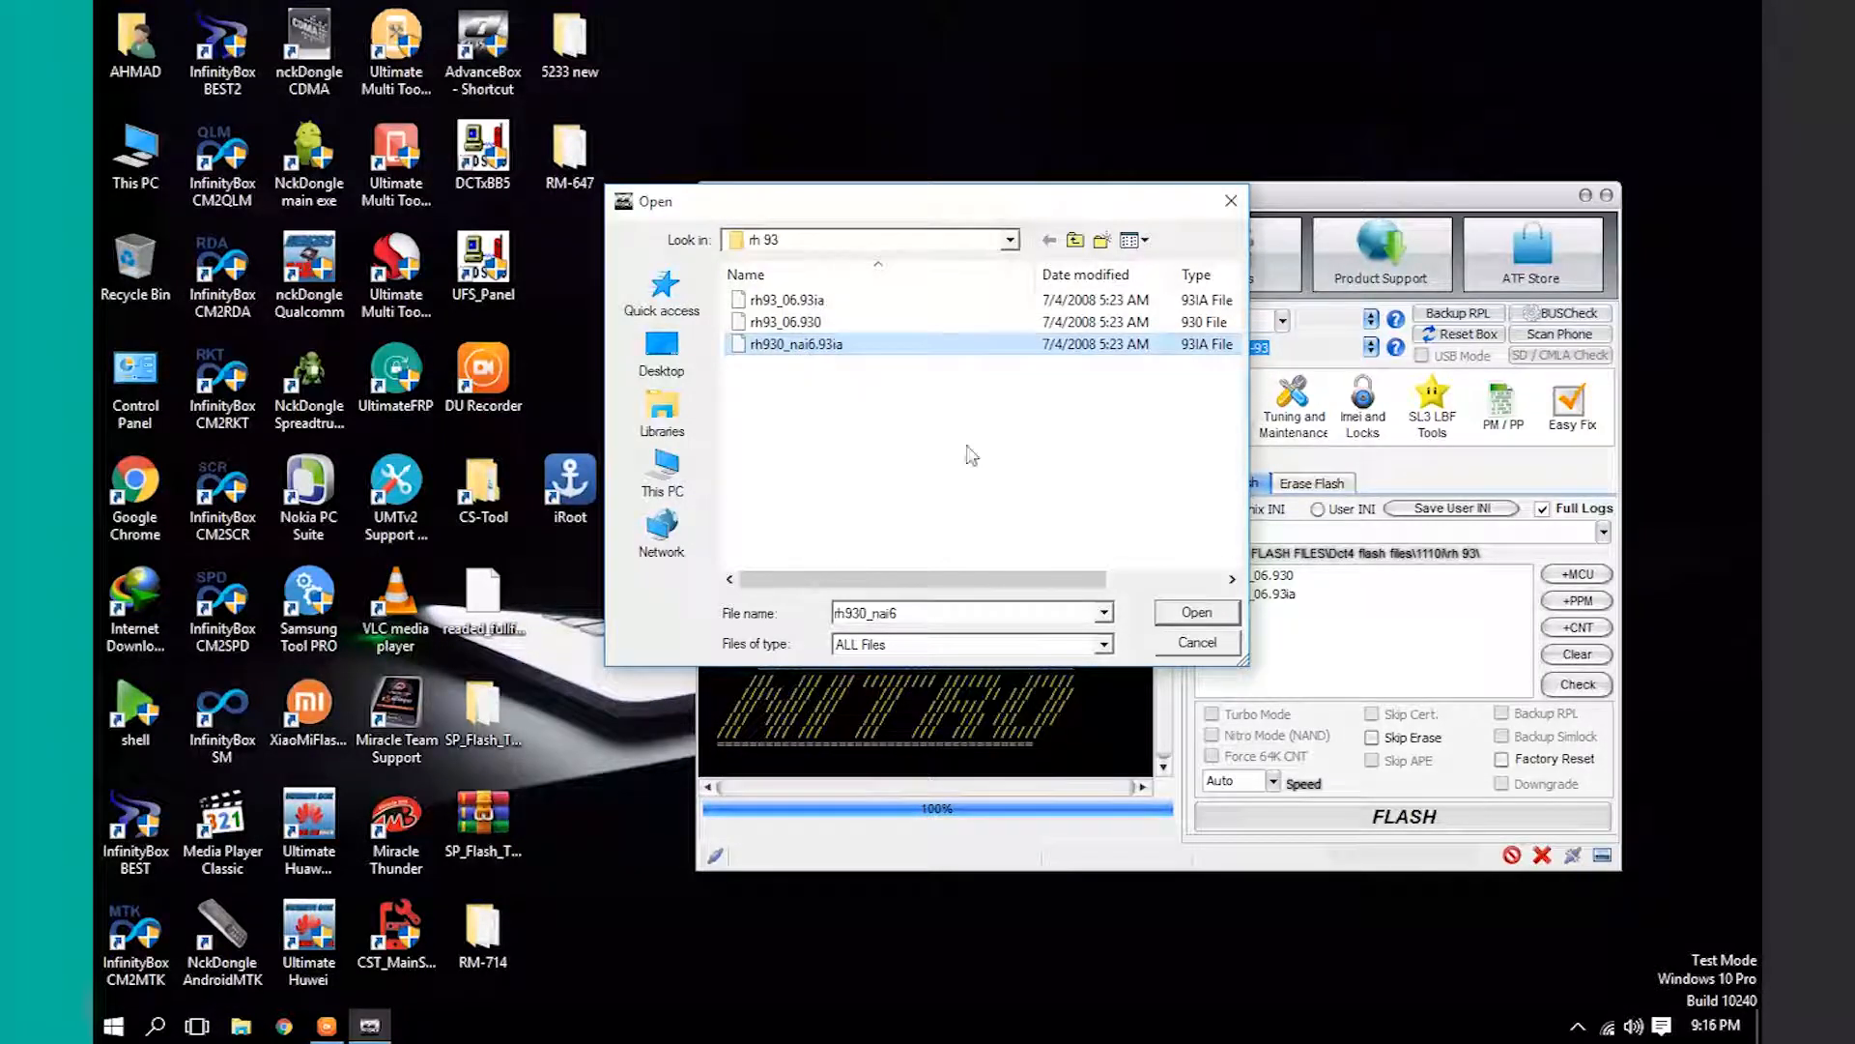
click(1195, 613)
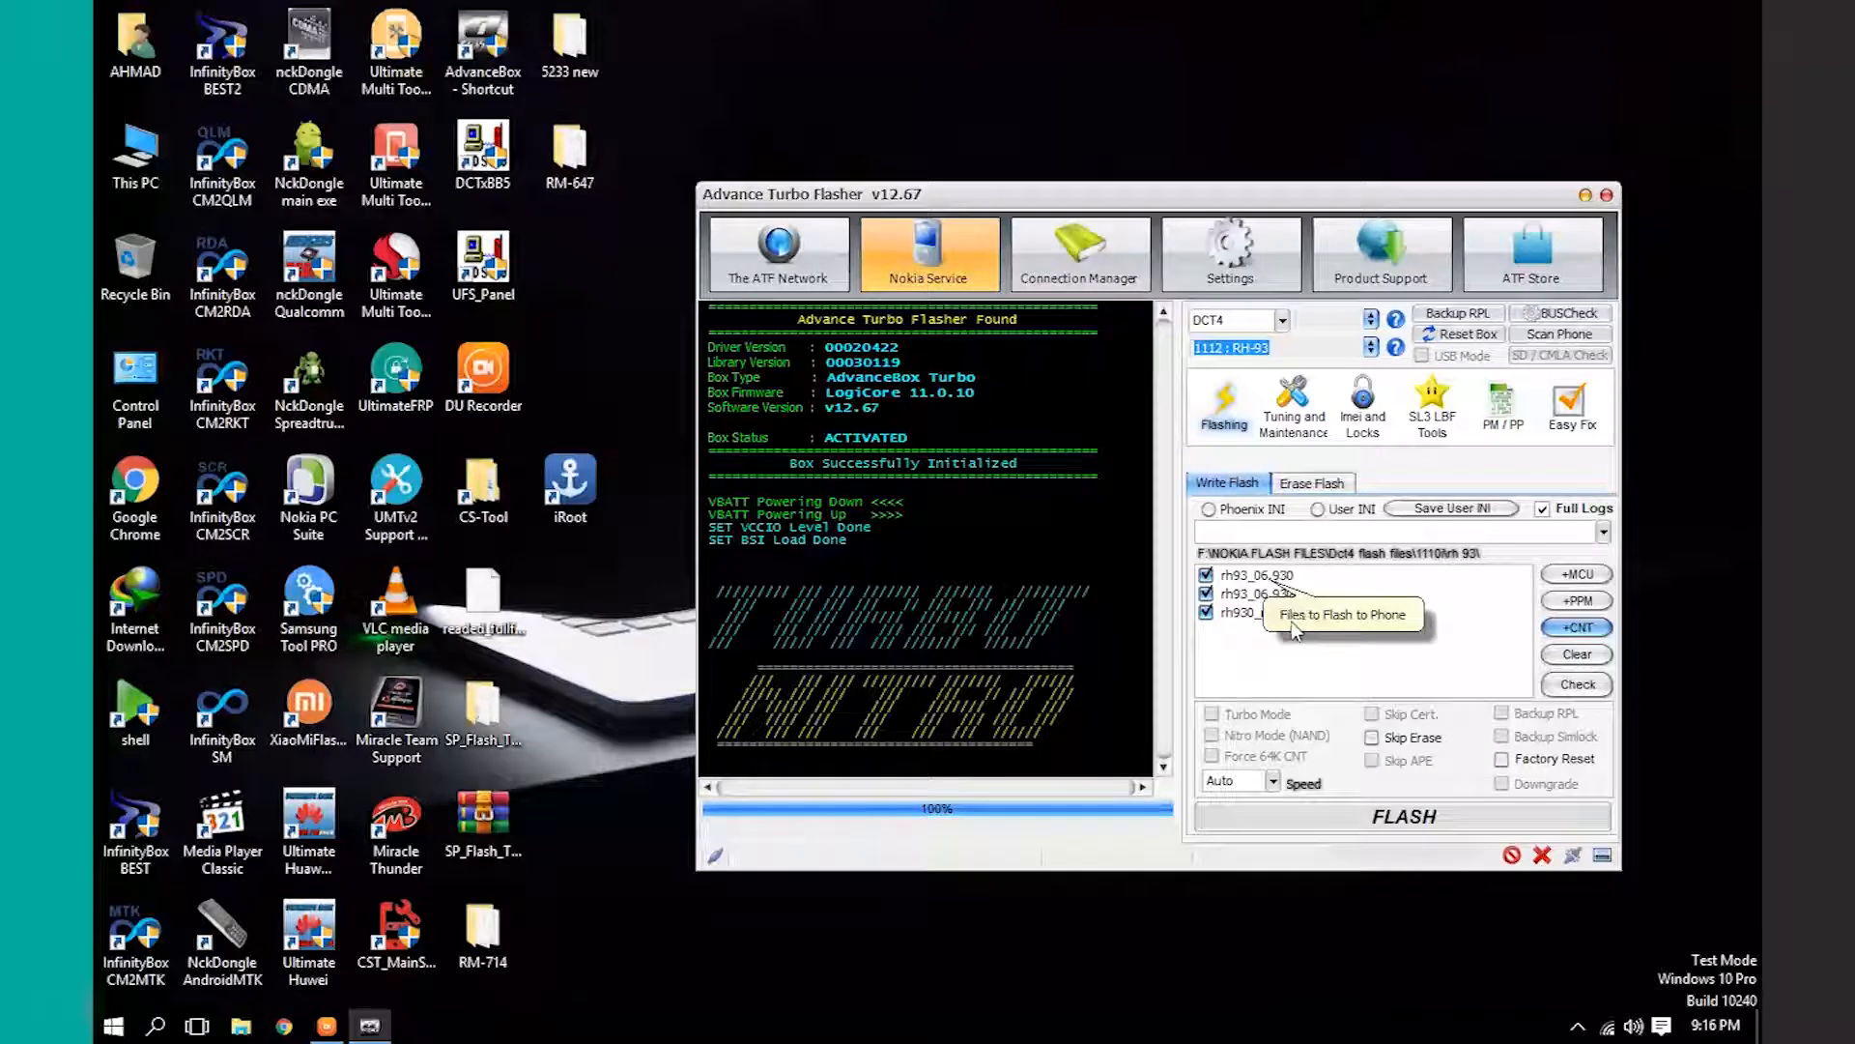
Enable the Factory Reset option for the flash operation
click(1300, 647)
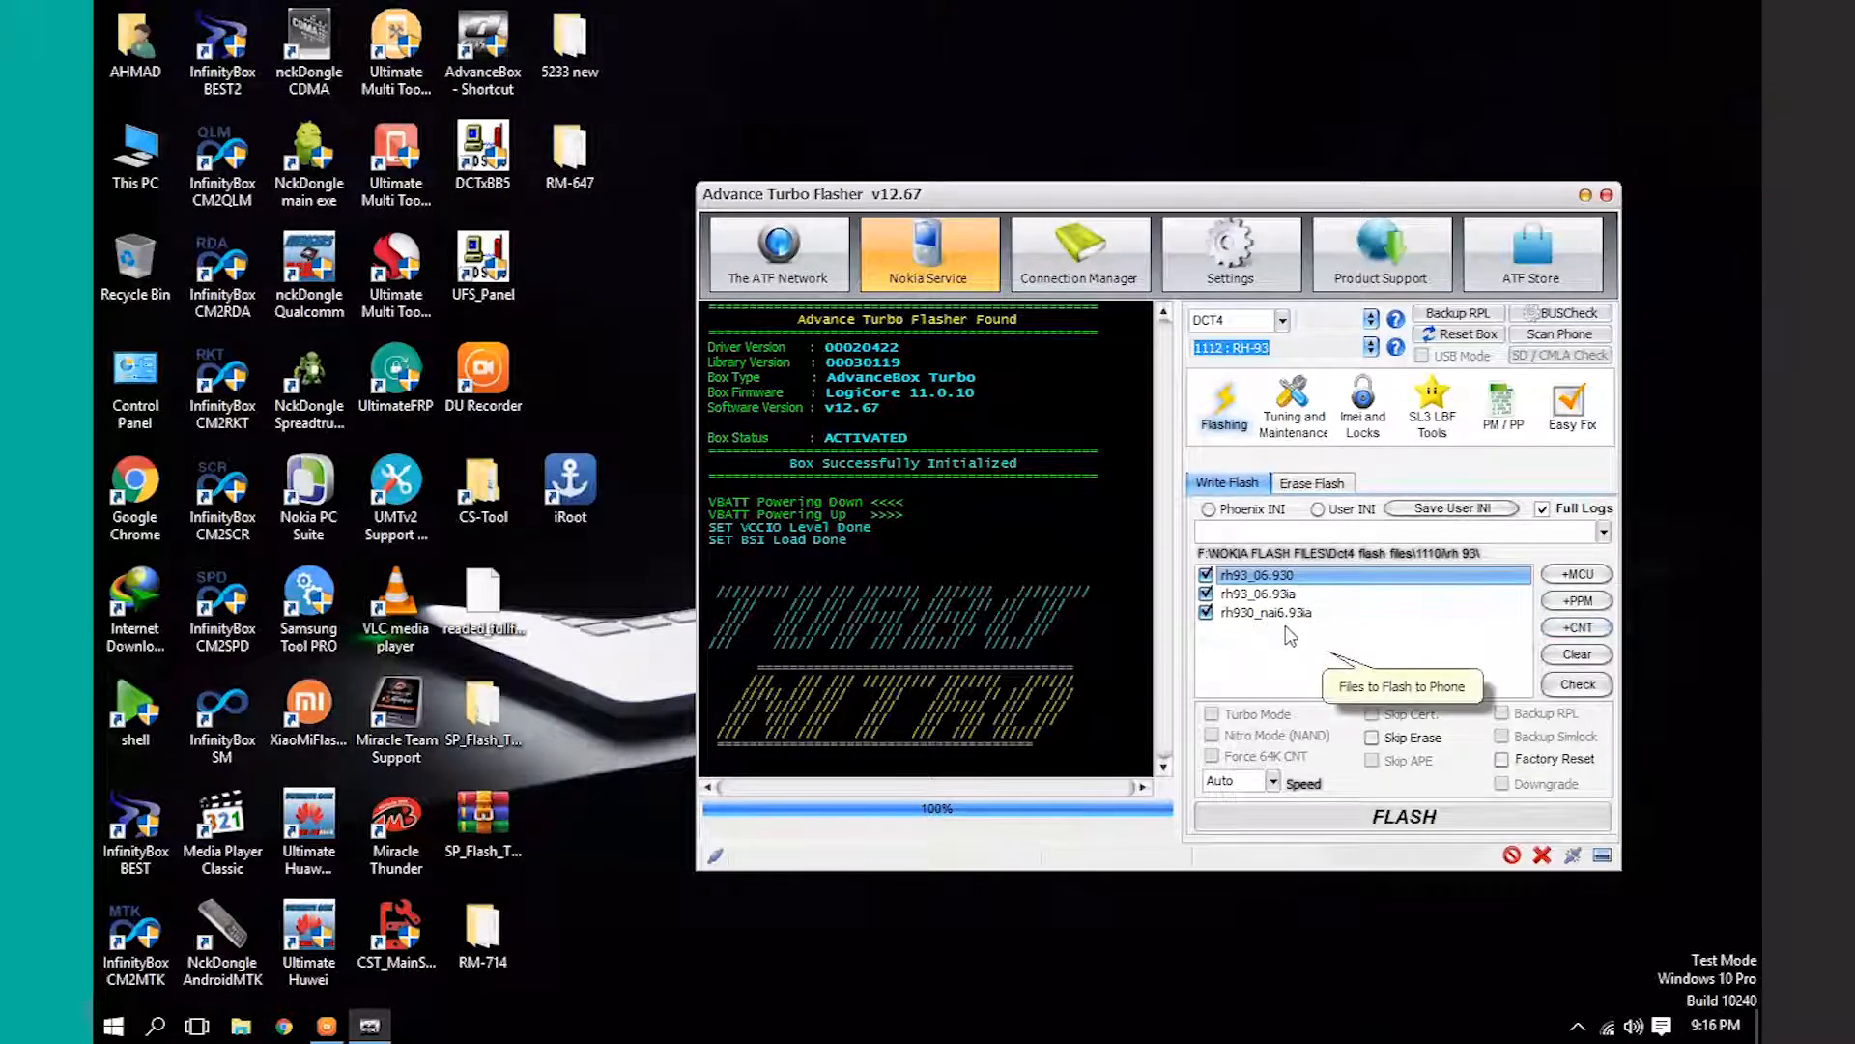
click(1501, 759)
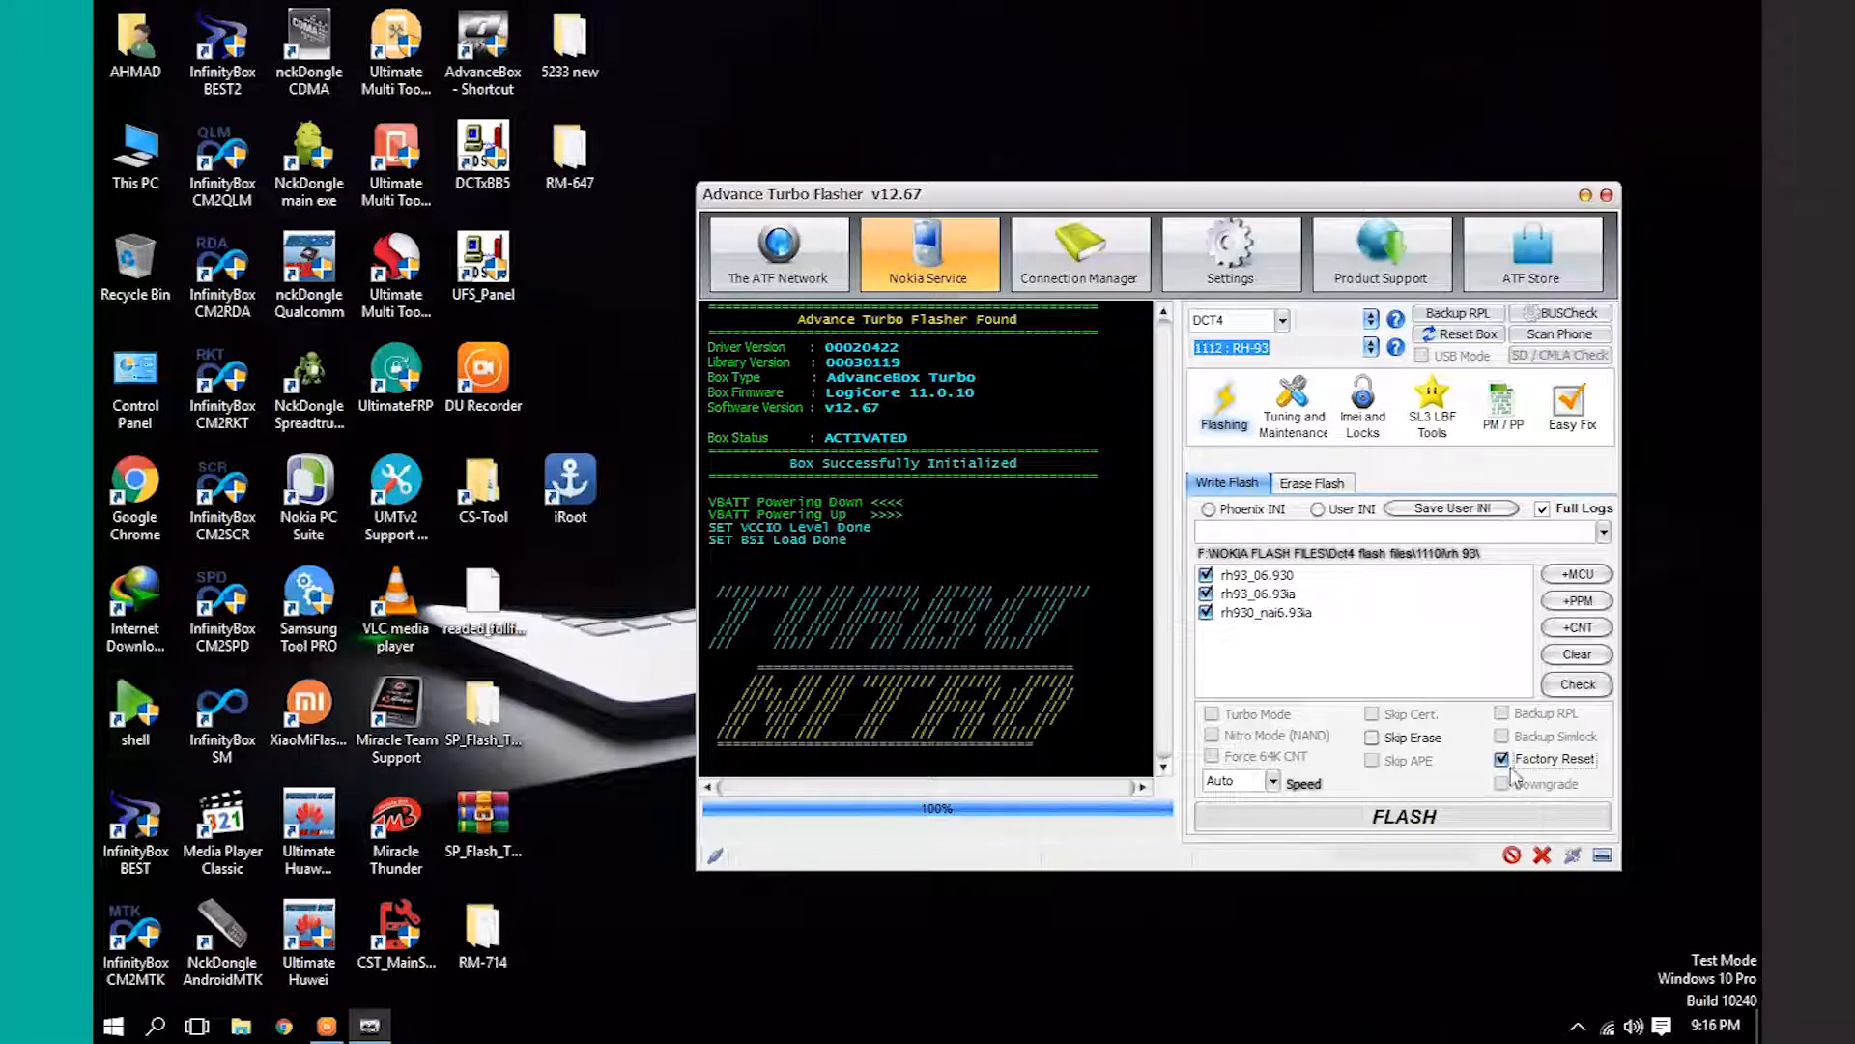